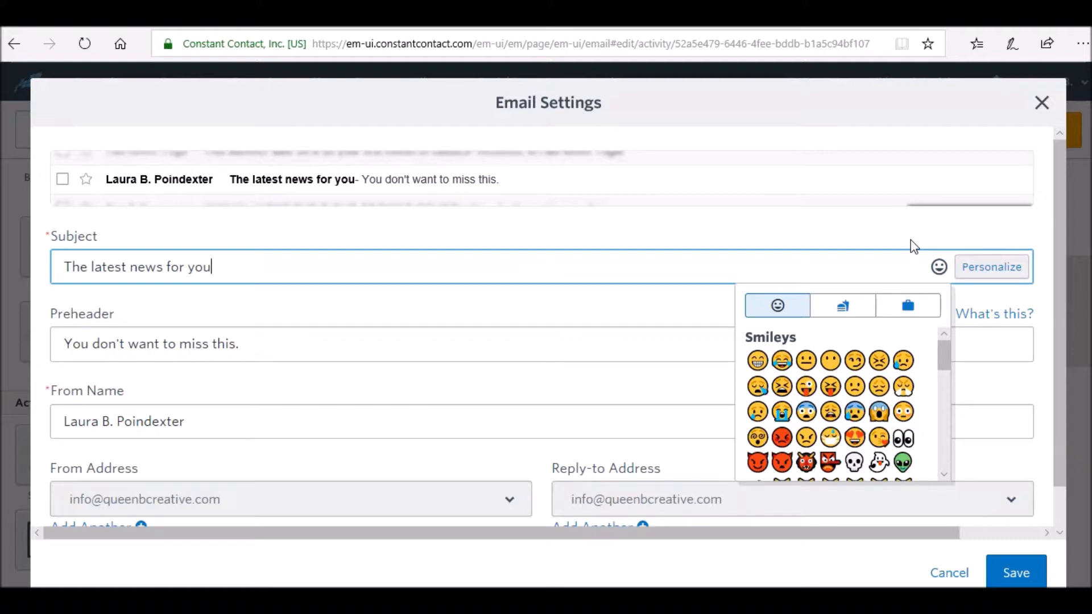
Switch to the EmailStuff glyph page, search for the honeybee glyph and copy its first email subject code
click(914, 245)
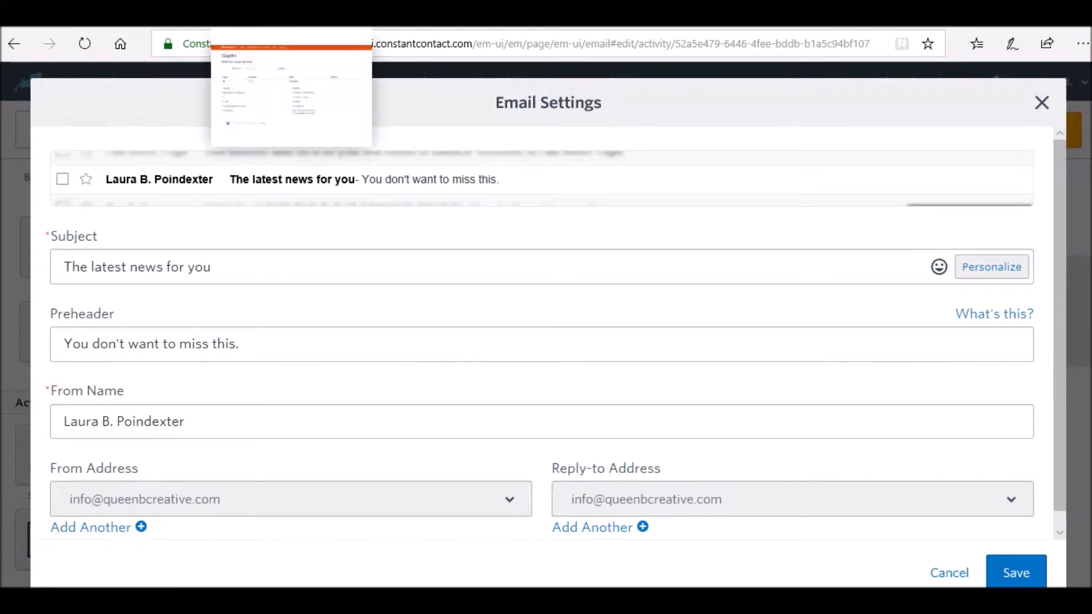
click(291, 17)
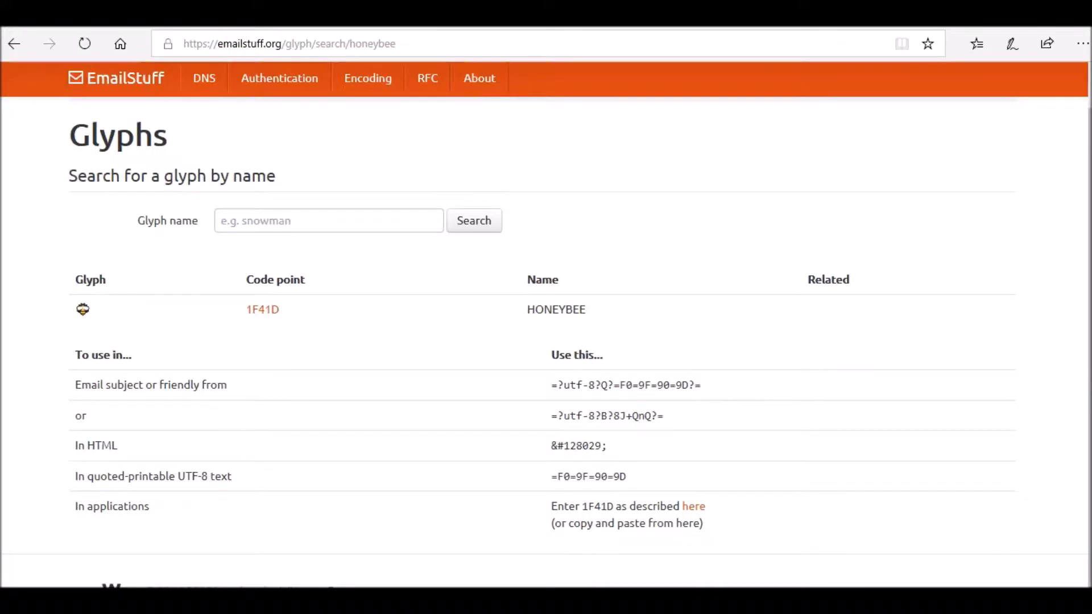
click(286, 221)
text(ho)
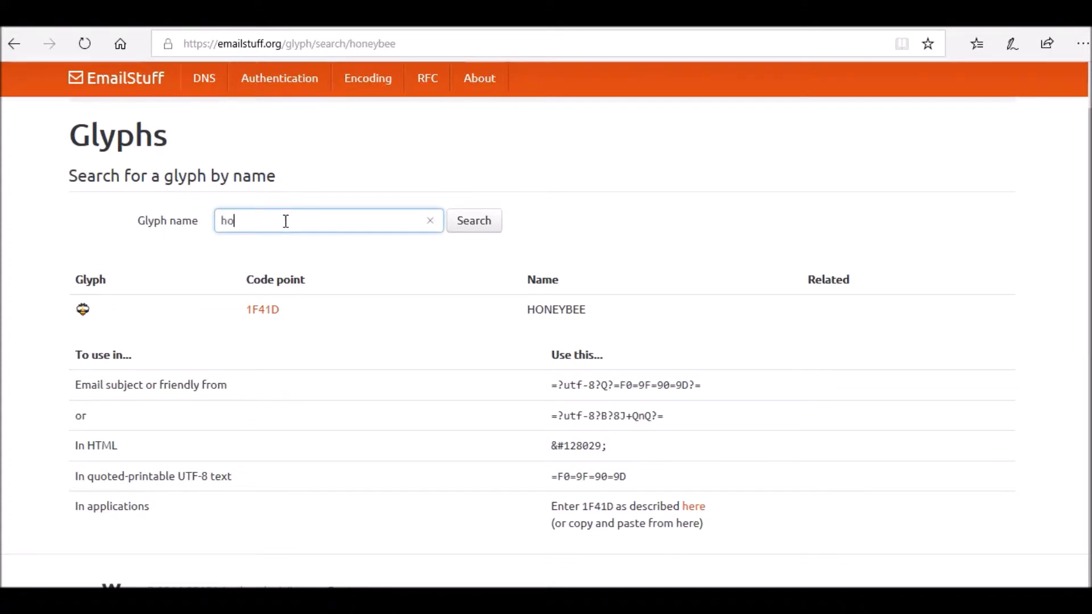
text(neybee)
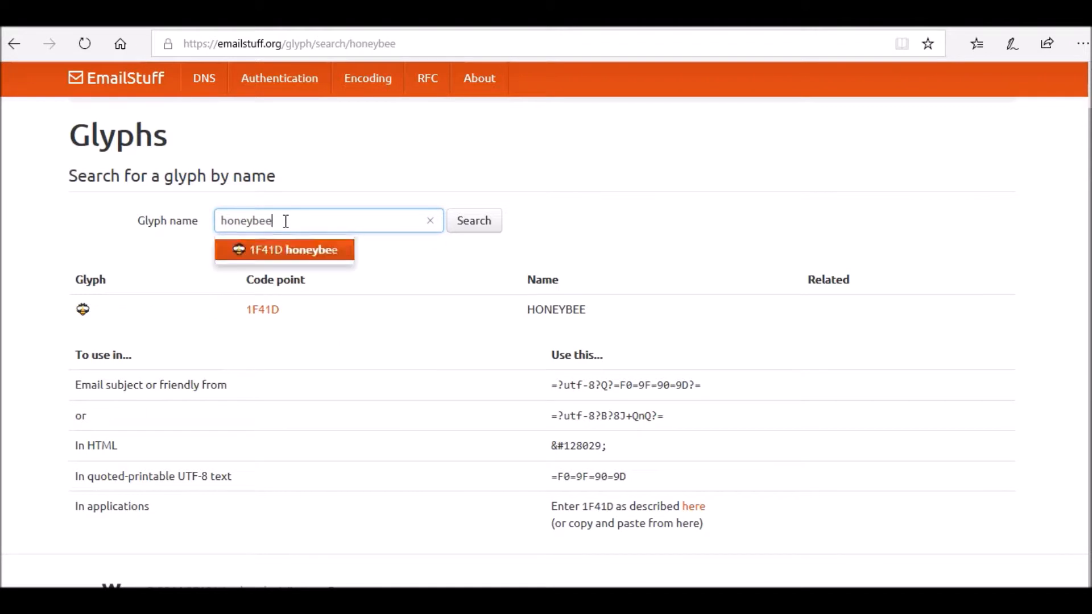
click(297, 252)
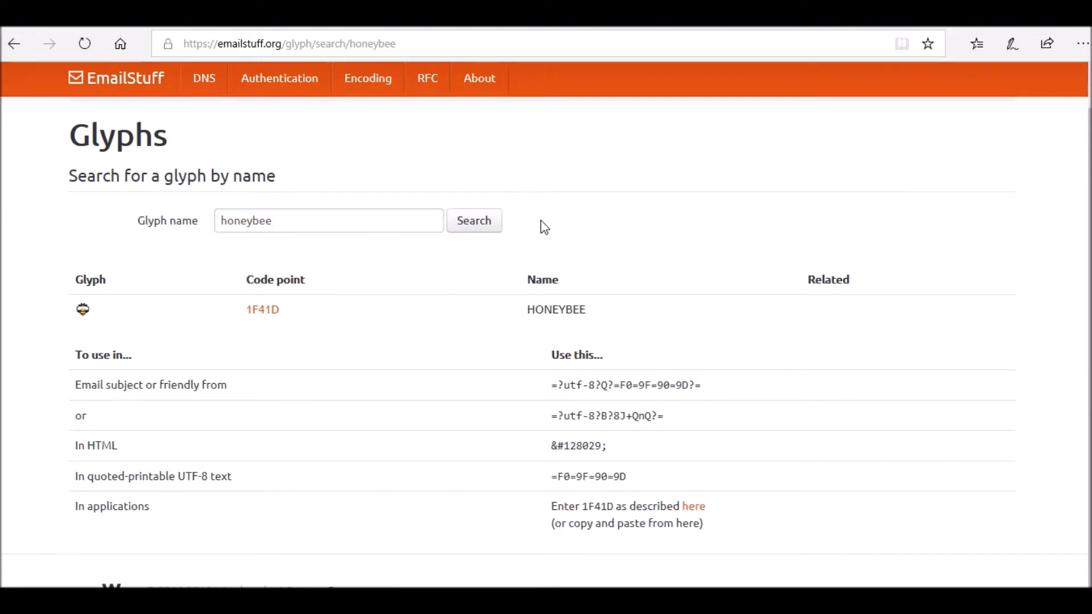
click(493, 227)
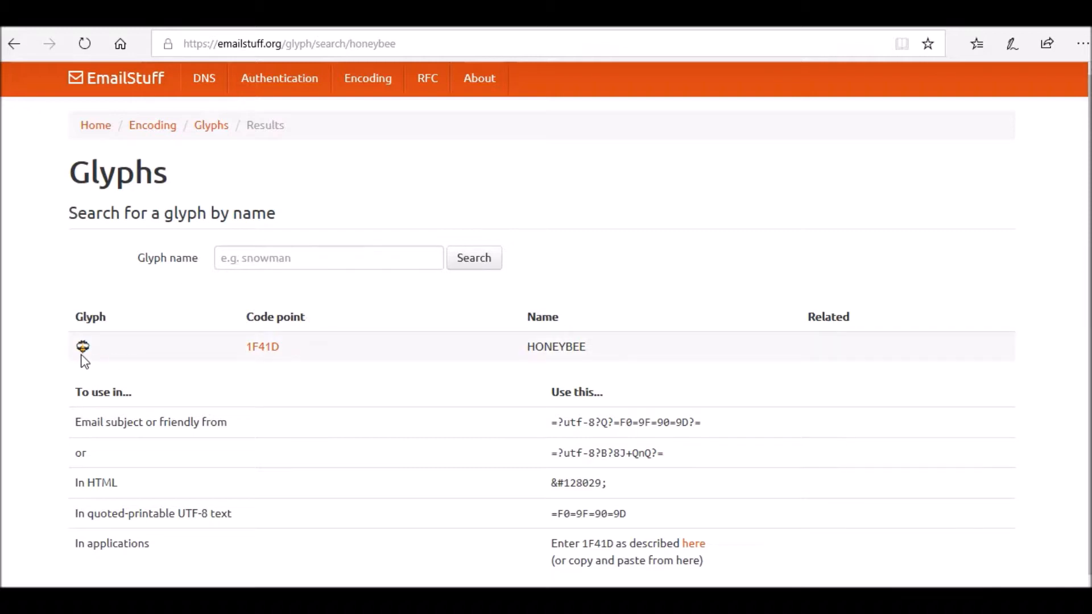
scroll(421, 406, down, 1)
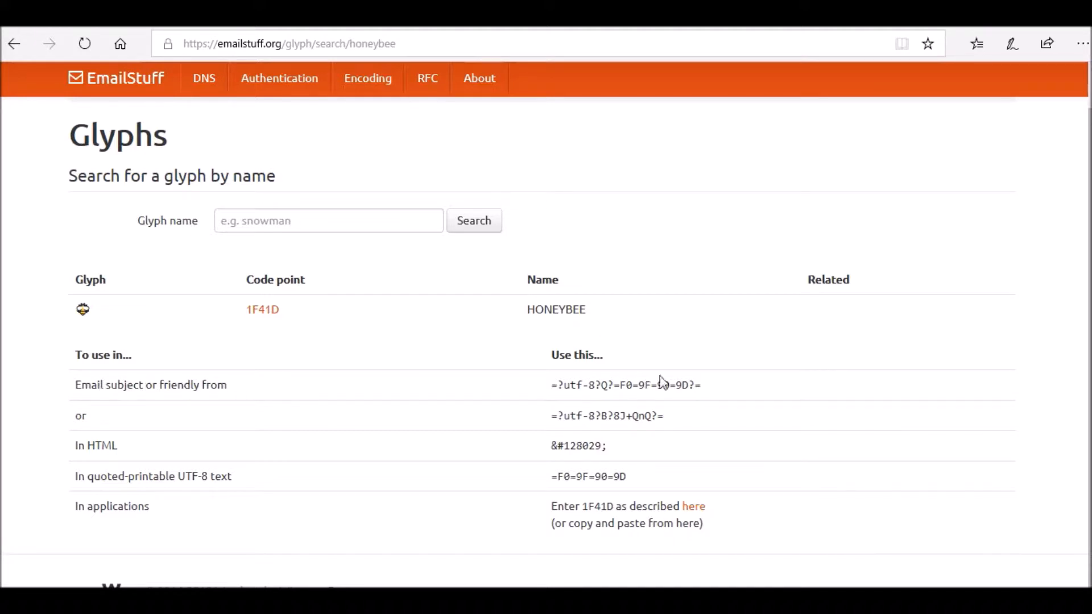
drag(707, 388, 570, 375)
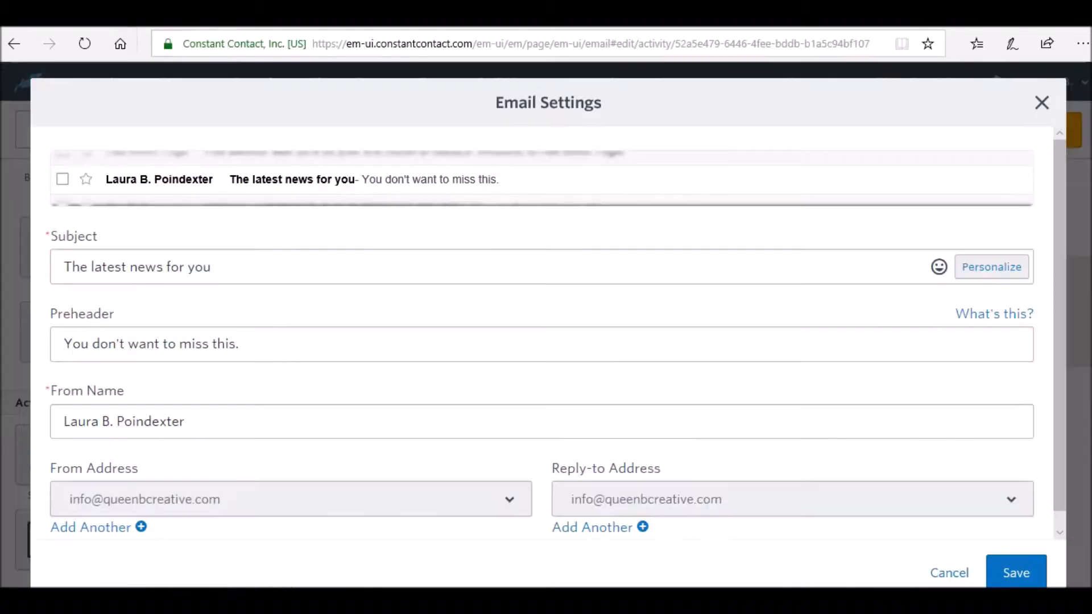
In the Constant Contact subject, insert =?utf-8?Q?=F0=9F=90=9D?= before and after "The latest news for you", separated by spaces, and save the email settings
click(64, 269)
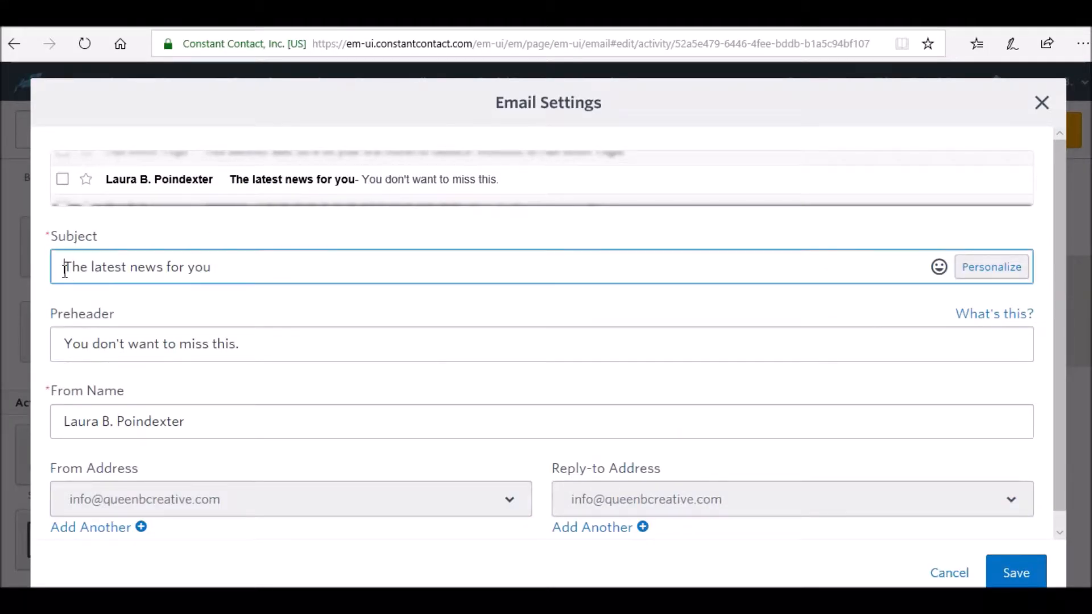
text(=?utf-8?Q?=F0=9F=90=9D?=)
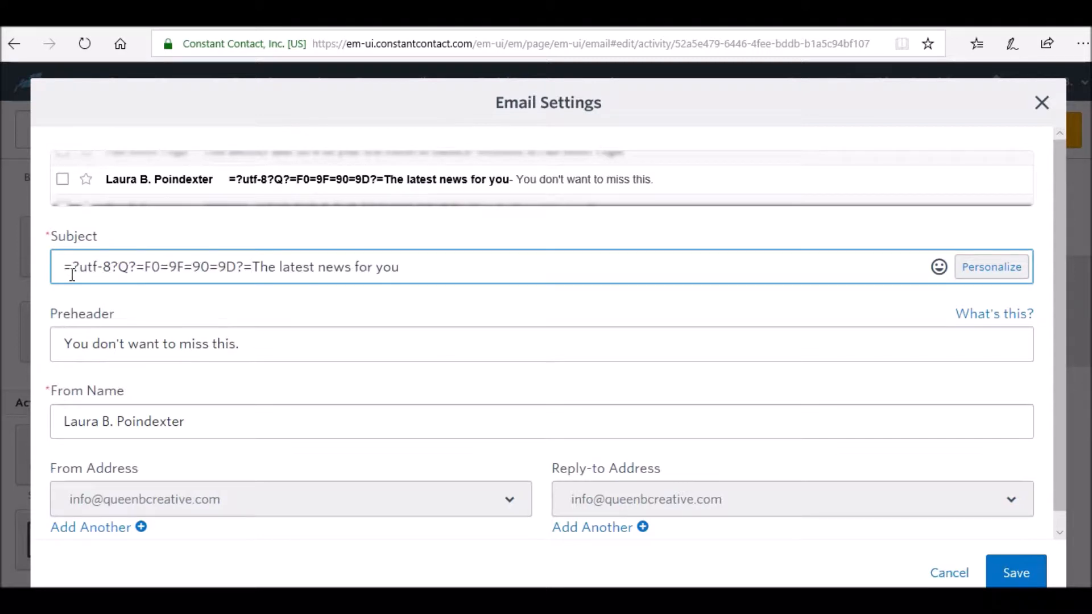
click(411, 268)
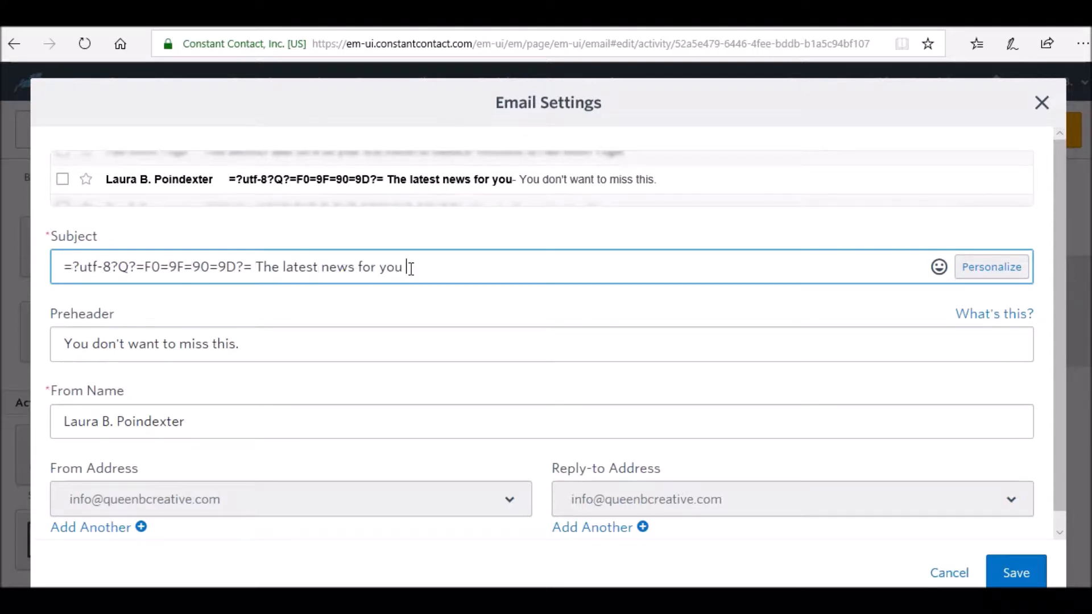
text(=?utf-8?Q?=F0=9F=90=9D?=)
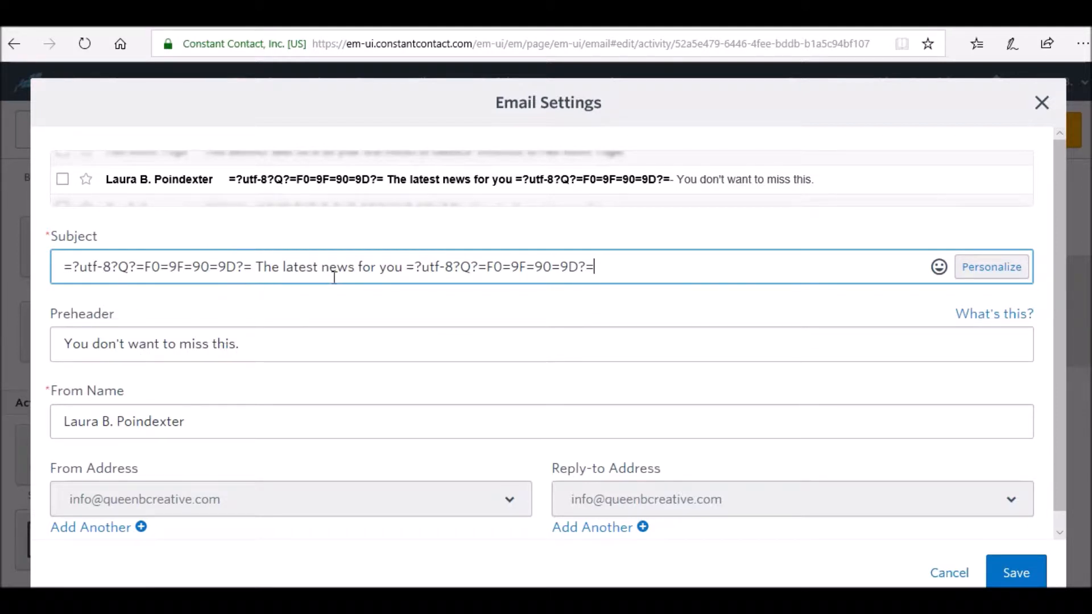
click(1007, 575)
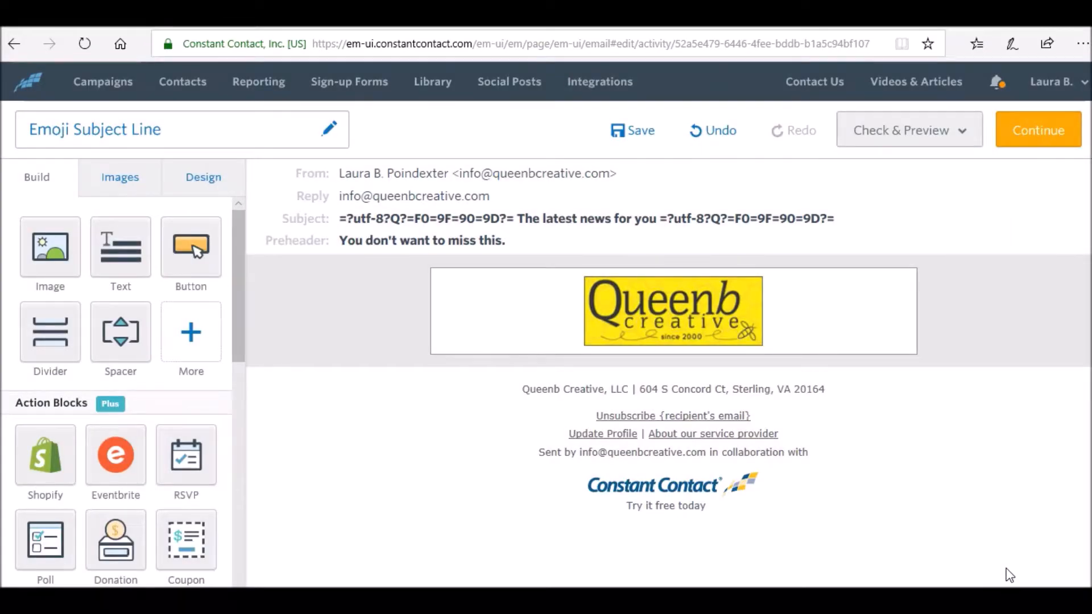
Send a test of the email to the prefilled addresses and open the received message in Gmail
click(903, 143)
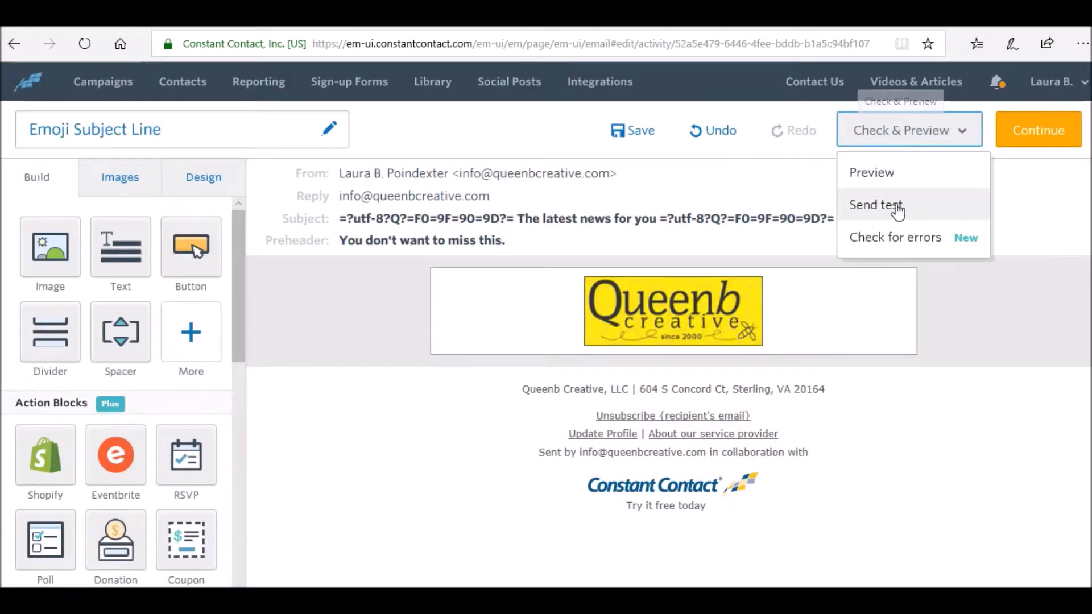
click(899, 211)
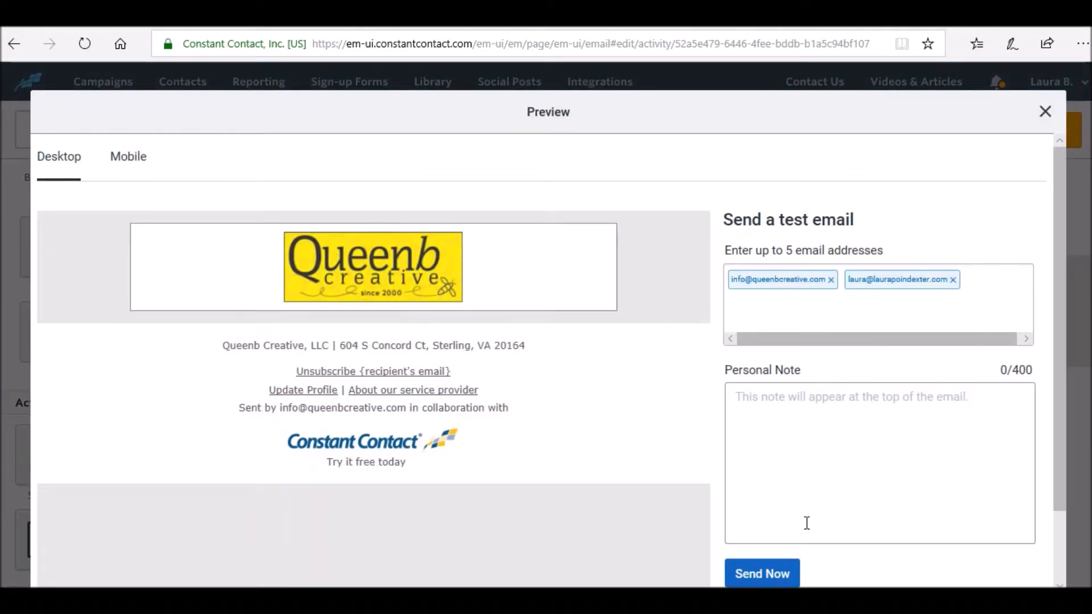
click(772, 576)
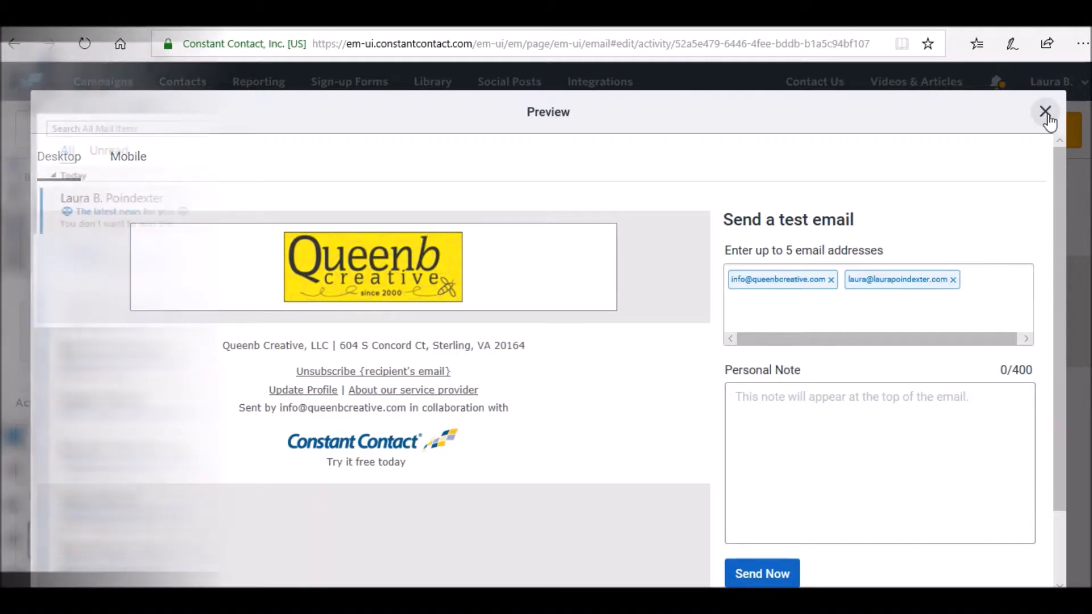
click(1045, 112)
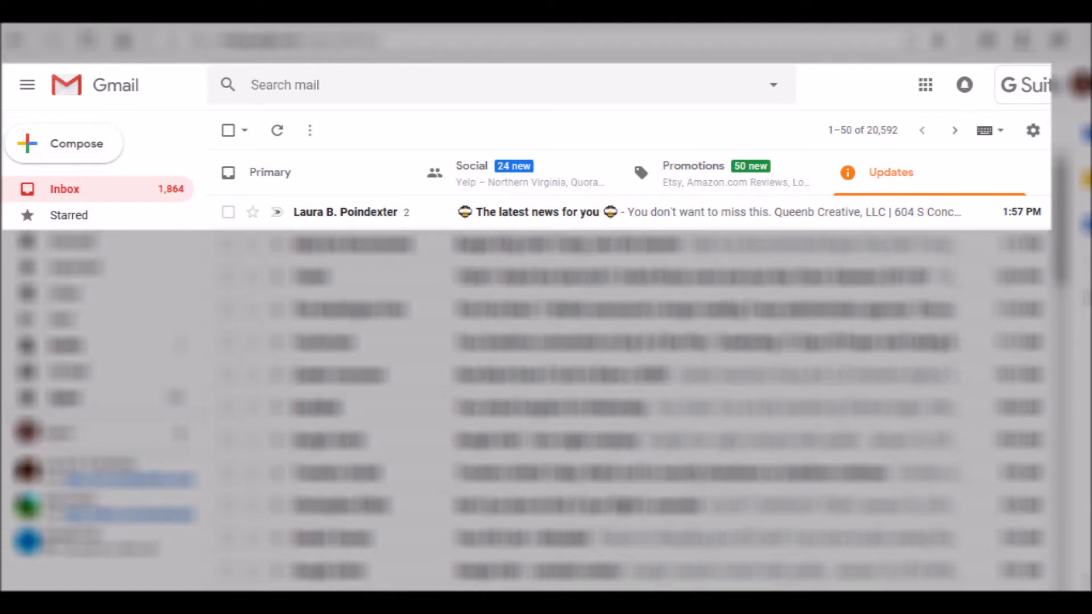
click(264, 209)
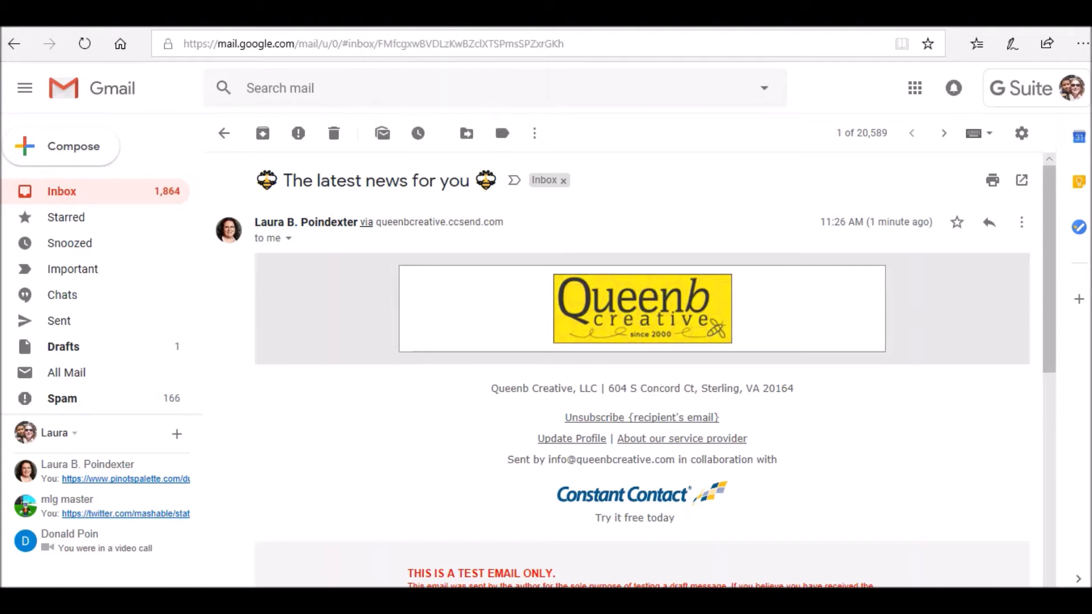
Examine how the various platforms depict the honeybee emoji on its Emojipedia page, and return to the Constant Contact email editor
click(345, 17)
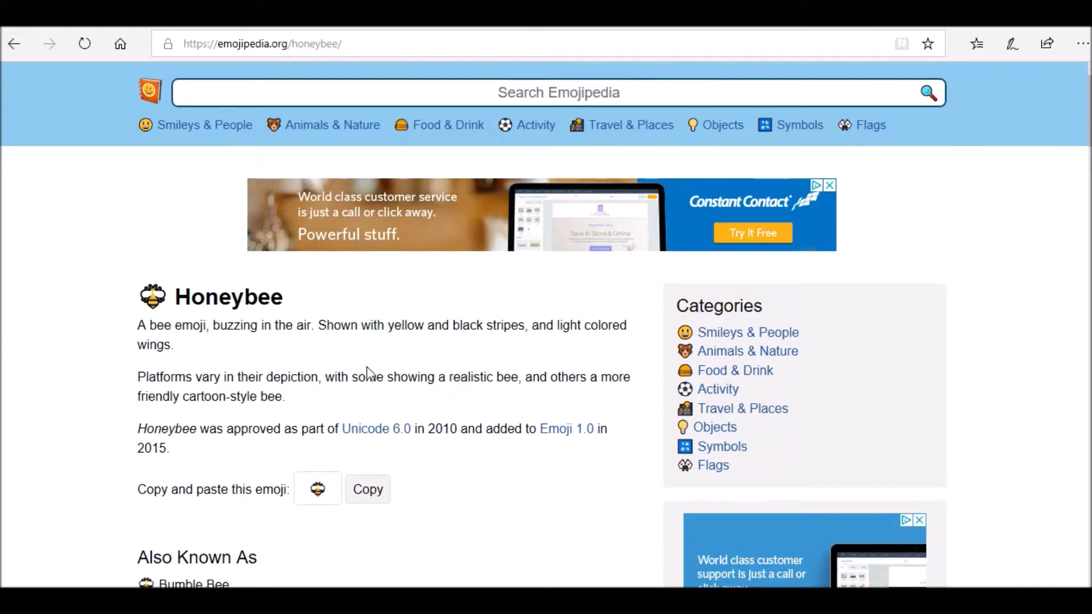
scroll(367, 377, down, 2)
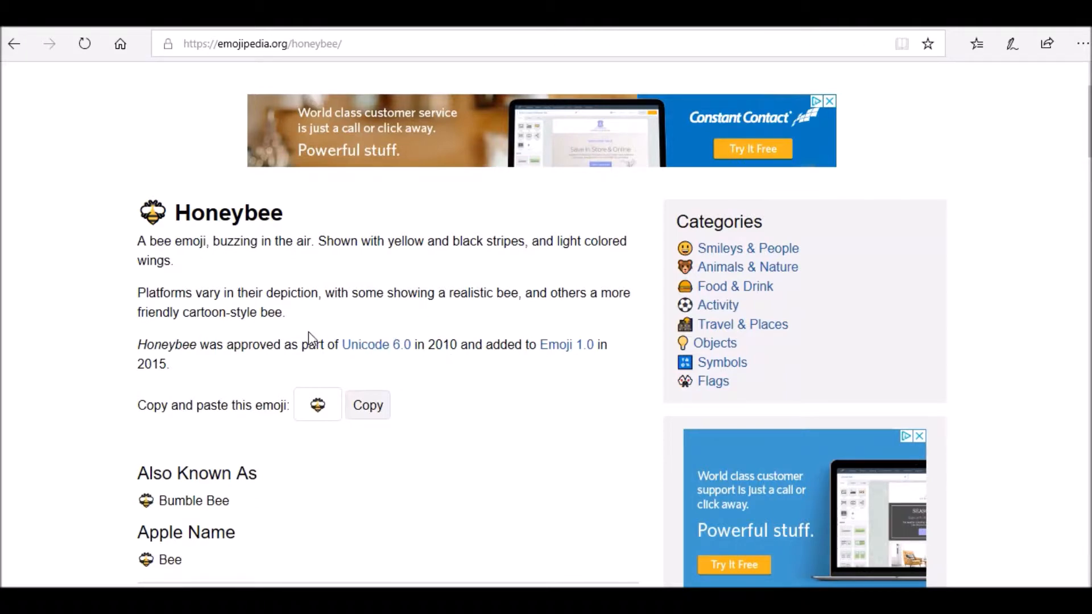
scroll(311, 340, down, 2)
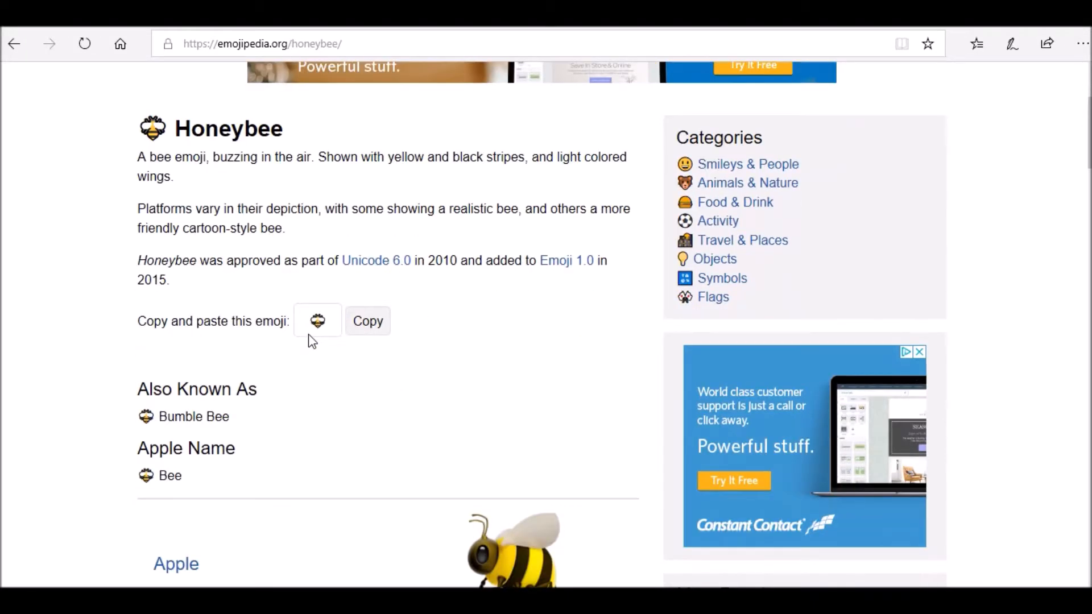
scroll(312, 341, down, 2)
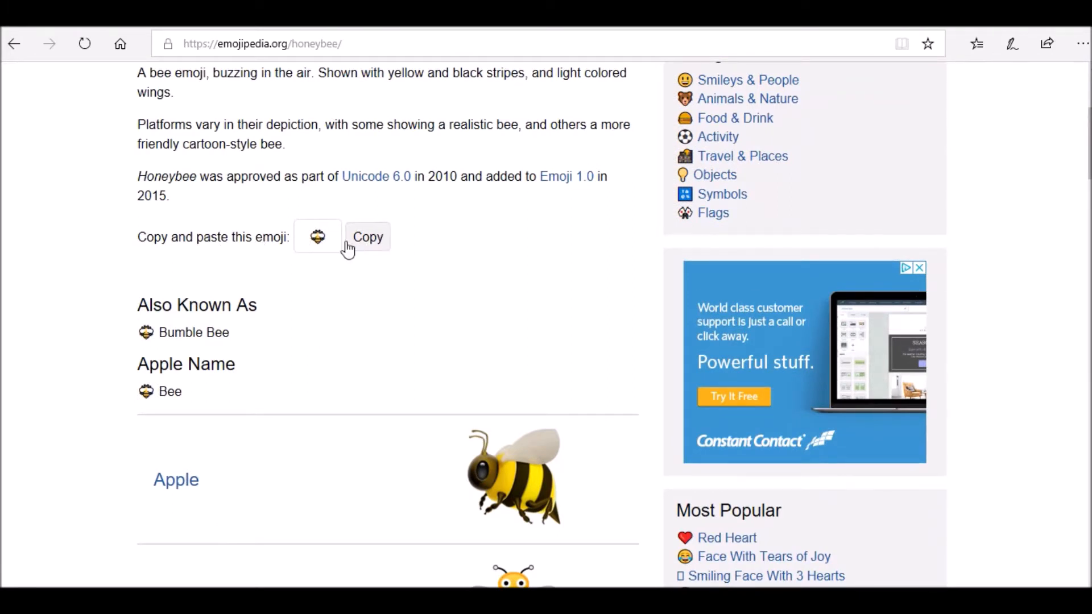
scroll(421, 283, down, 1)
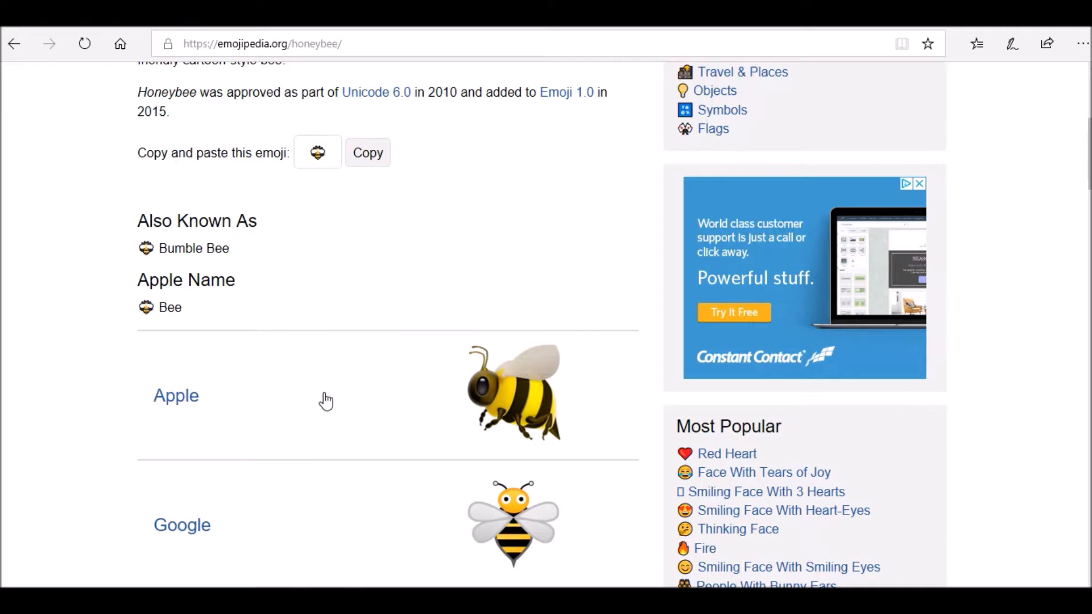
scroll(324, 400, down, 1)
scroll(420, 375, down, 1)
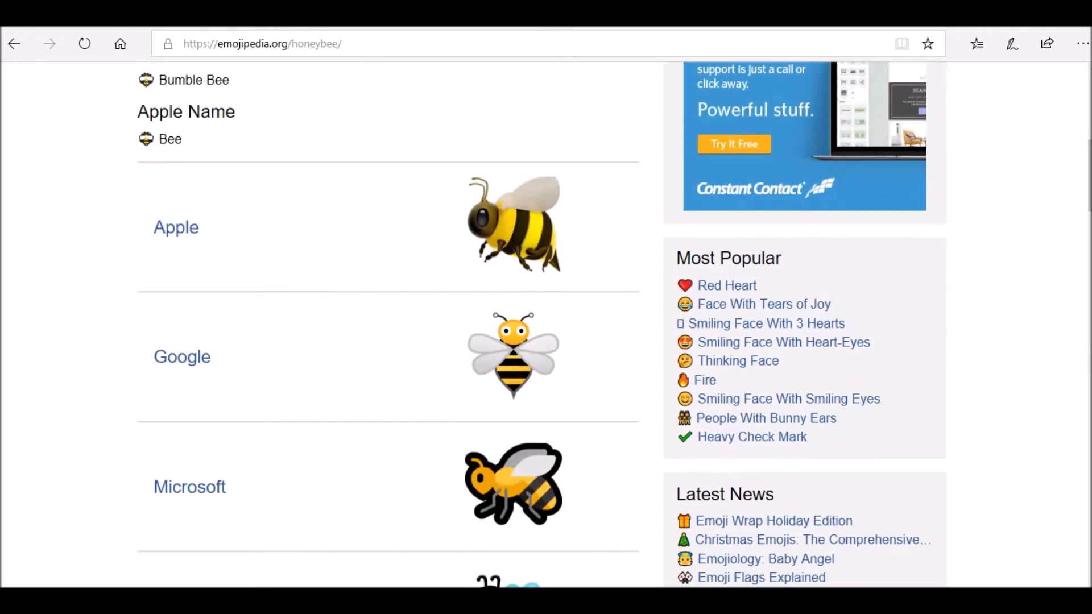
scroll(510, 373, down, 1)
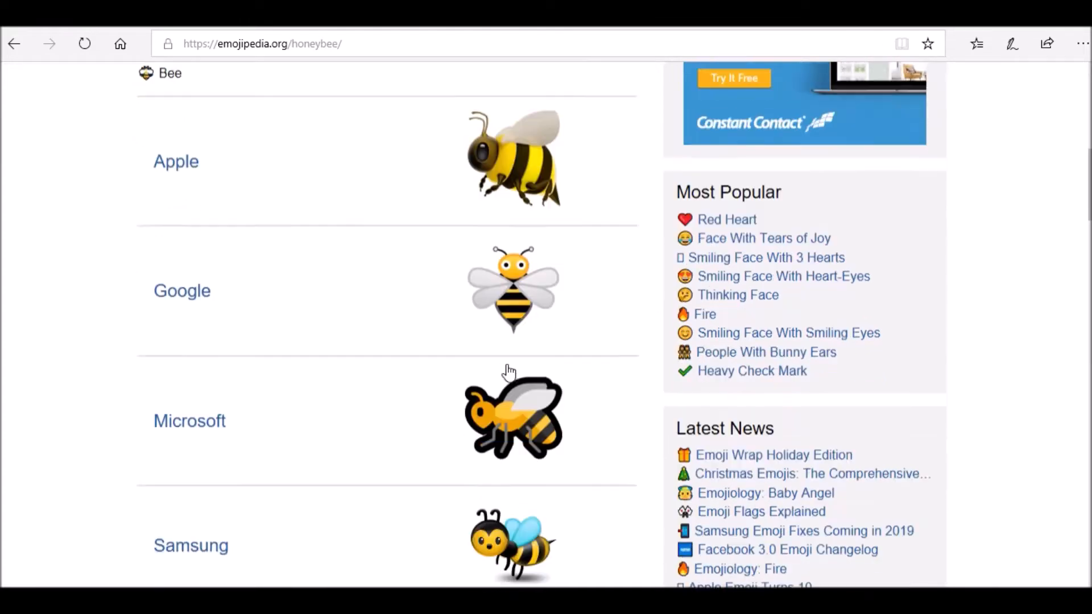
scroll(519, 422, down, 1)
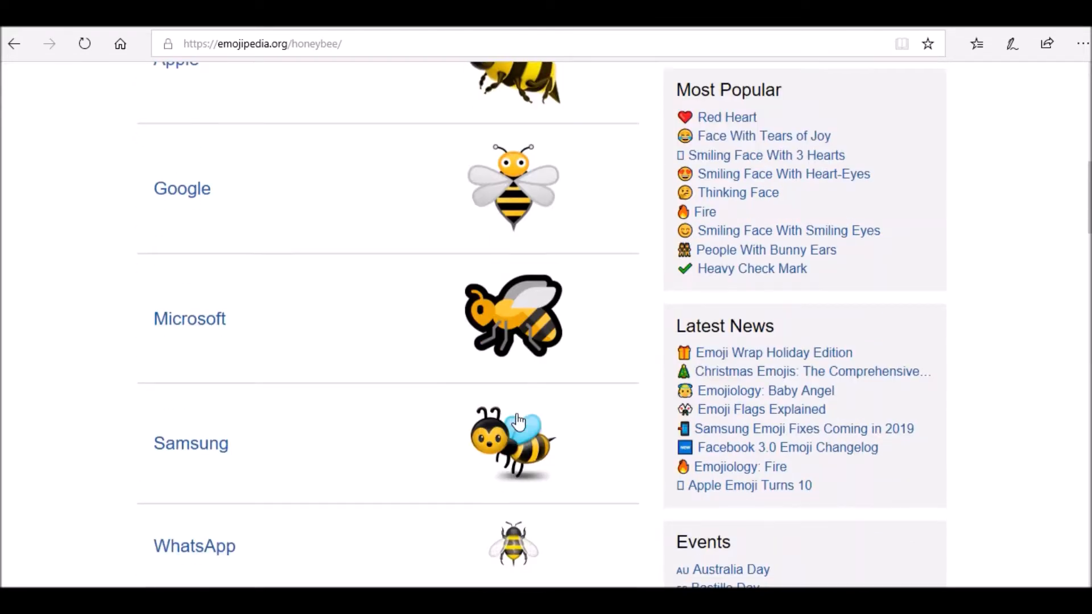
scroll(519, 422, down, 4)
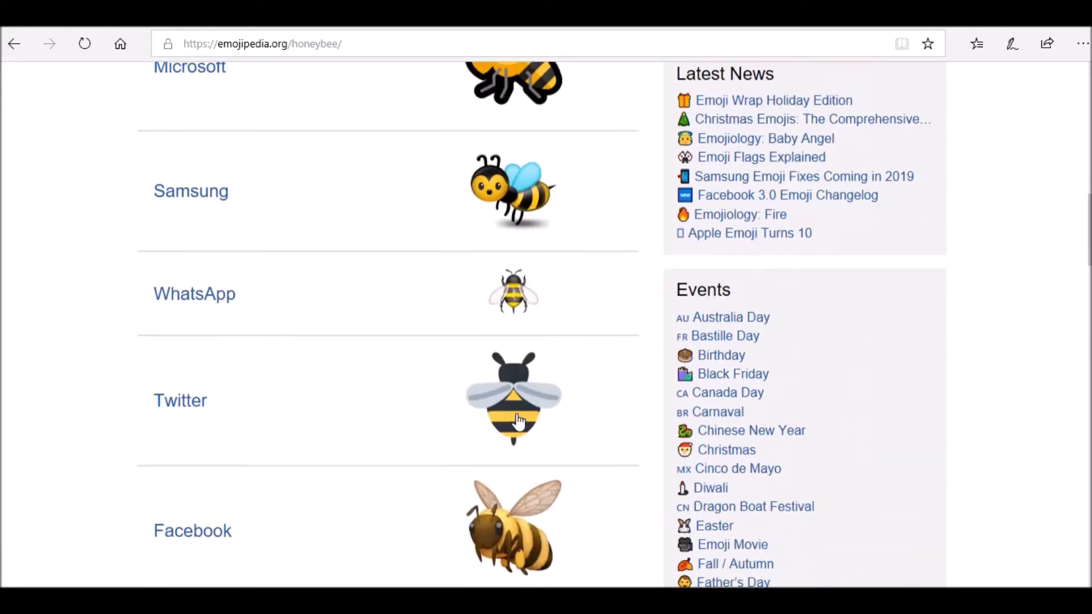
scroll(512, 427, down, 4)
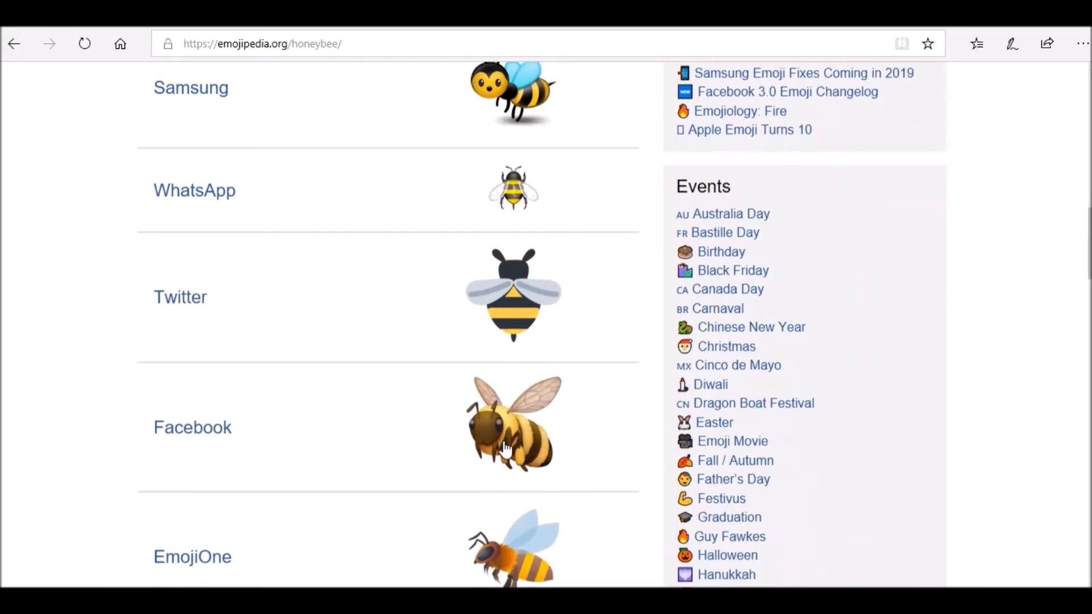
scroll(505, 449, down, 2)
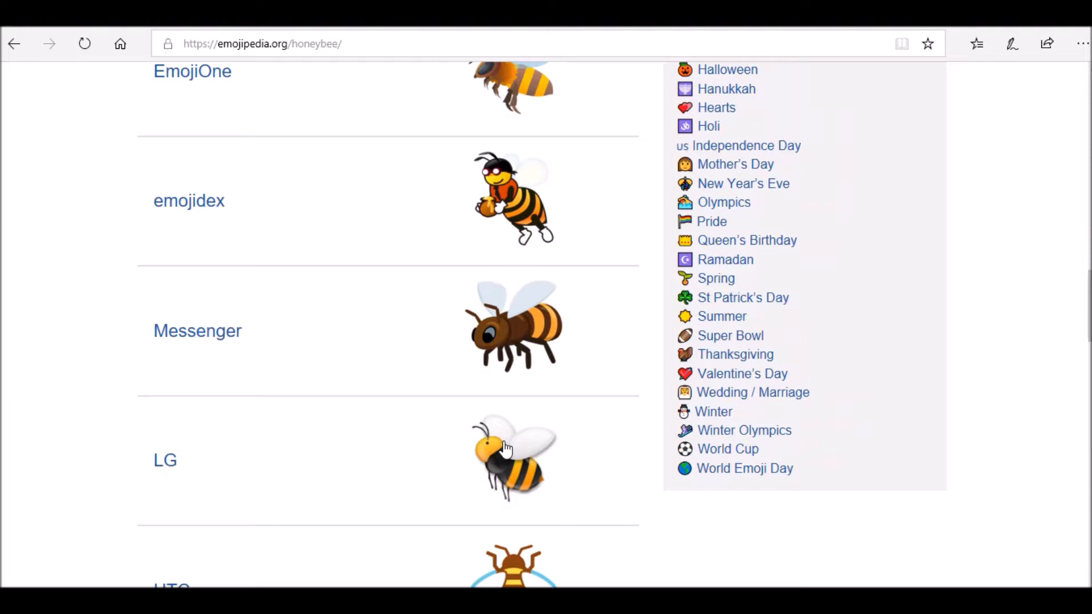
scroll(506, 449, down, 5)
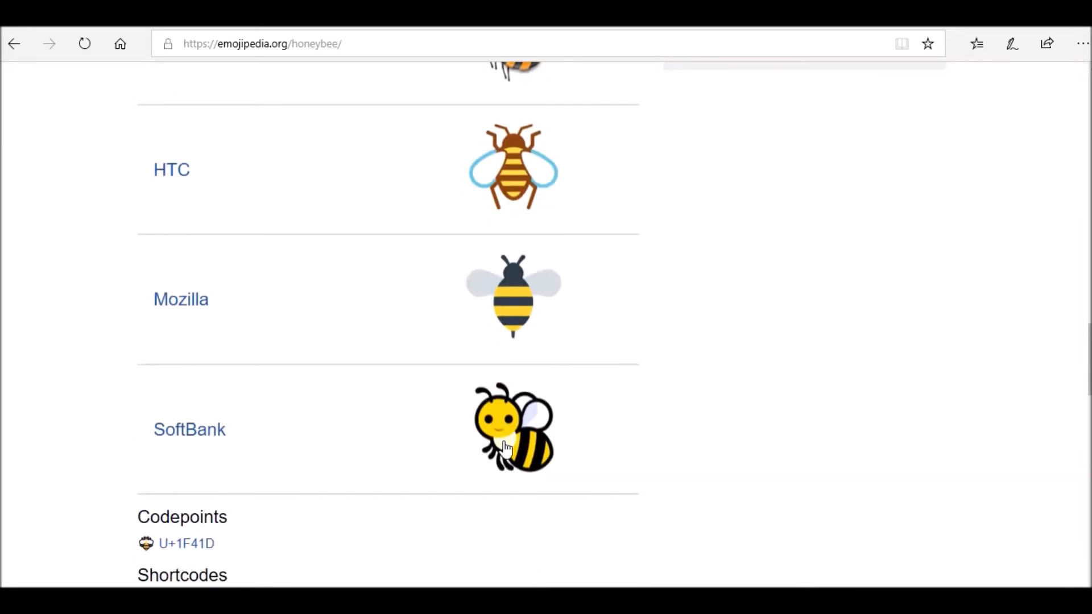
scroll(506, 449, down, 1)
scroll(506, 449, up, 20)
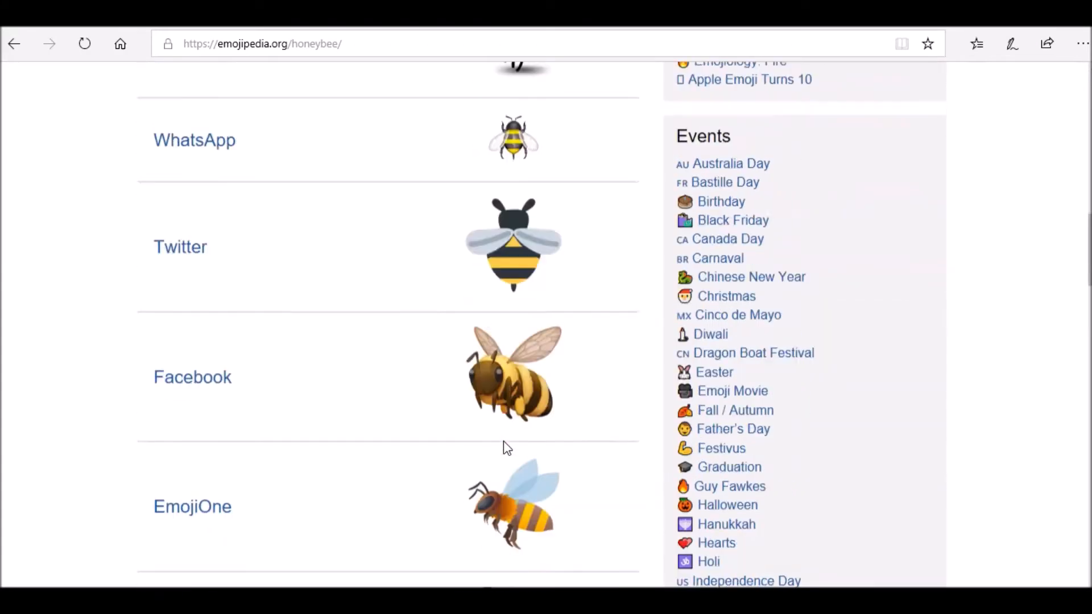
scroll(504, 441, up, 3)
scroll(503, 441, down, 2)
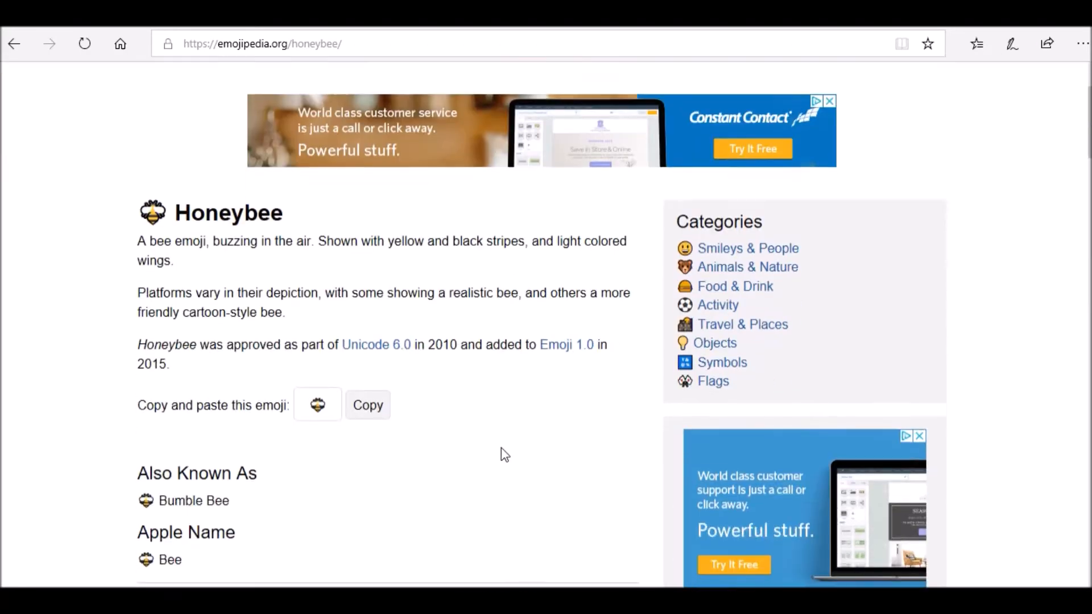
scroll(500, 448, up, 2)
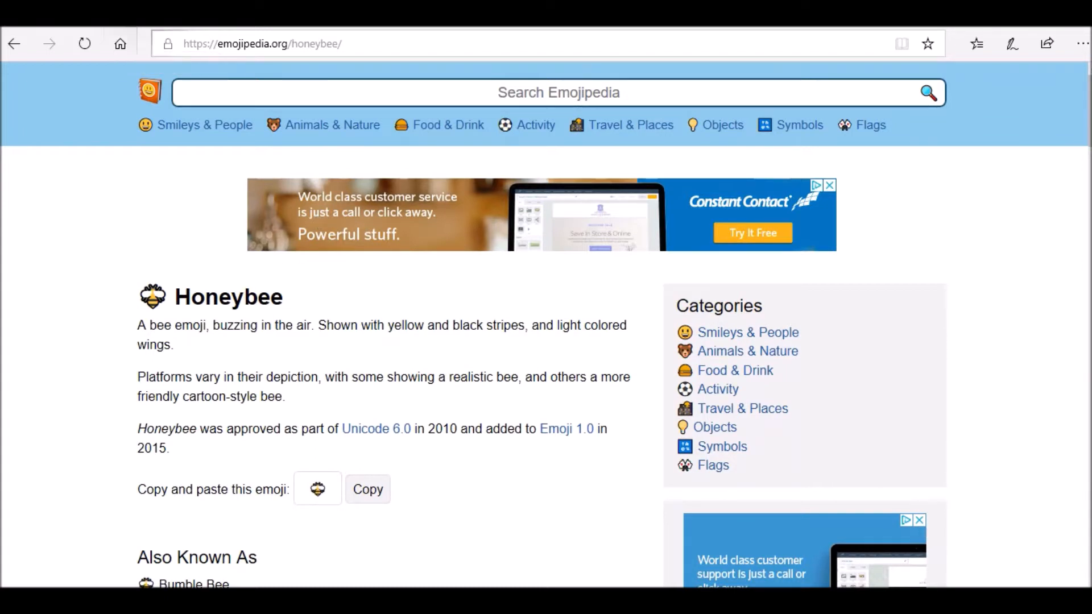
mouse_move(129, 17)
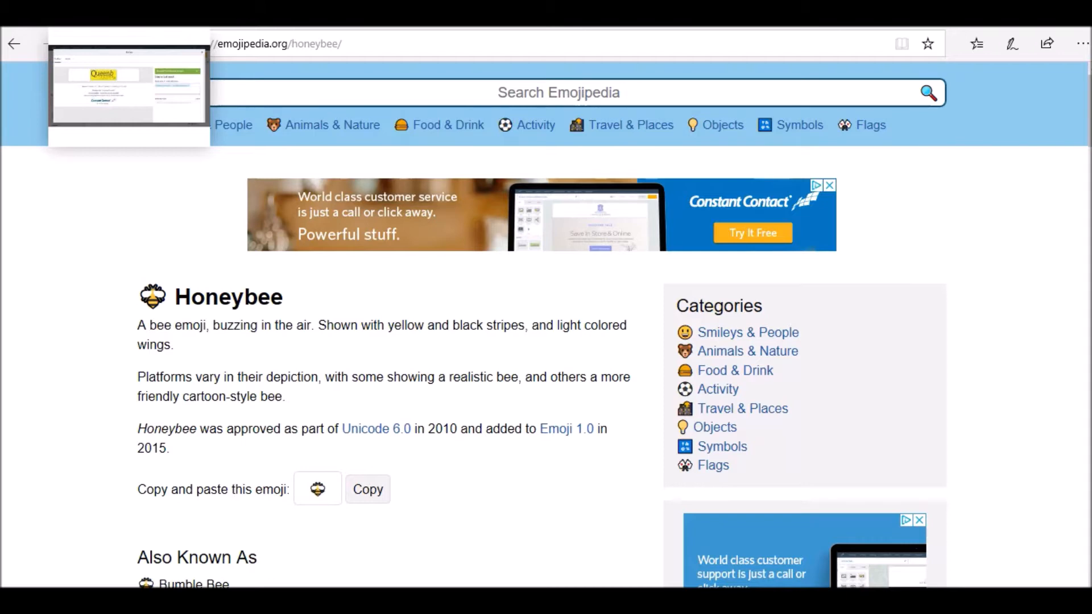
click(129, 17)
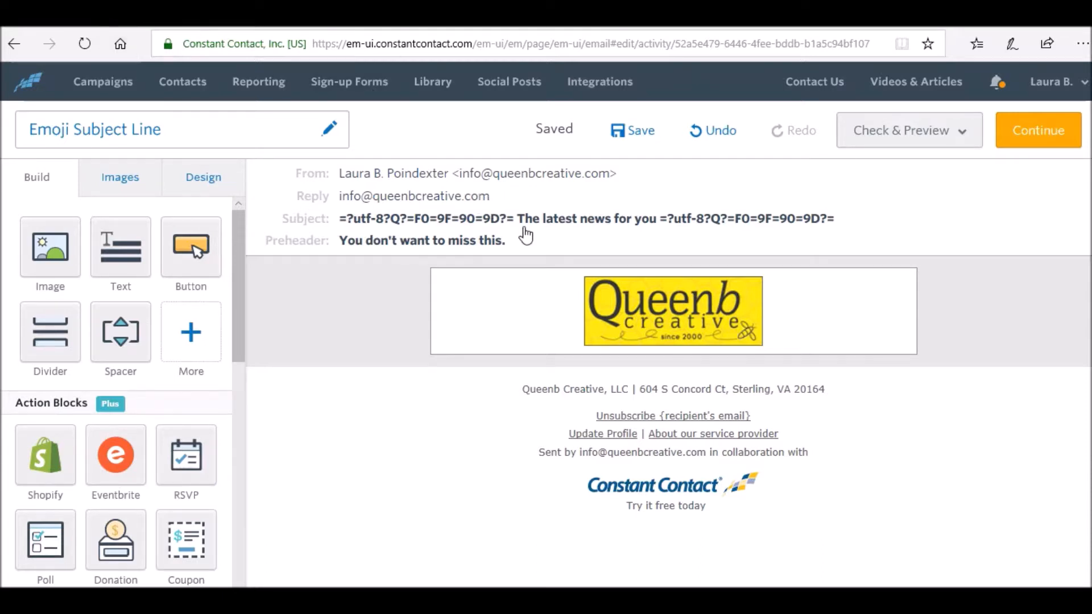
Continue from the email editor to scheduling and choose the "test" email list as the recipients
click(1012, 145)
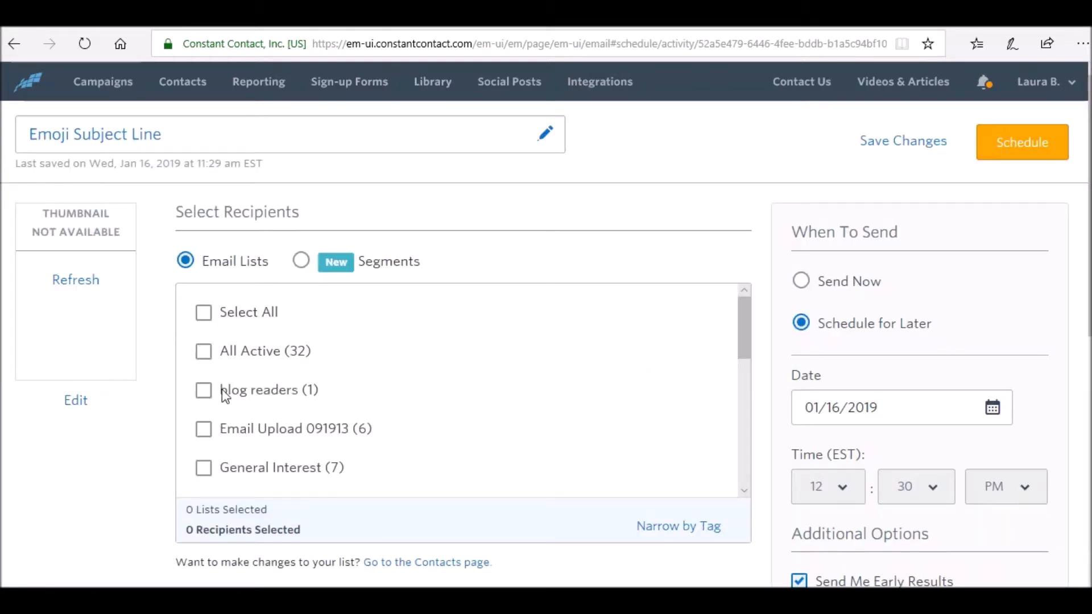
scroll(242, 398, down, 2)
scroll(242, 398, down, 8)
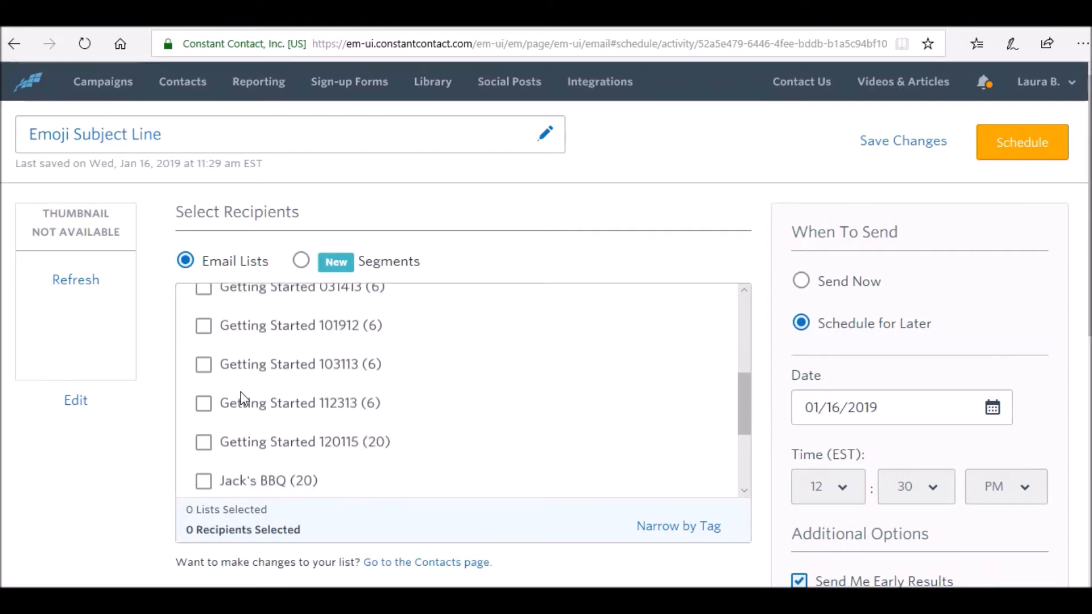
click(204, 385)
scroll(455, 389, down, 7)
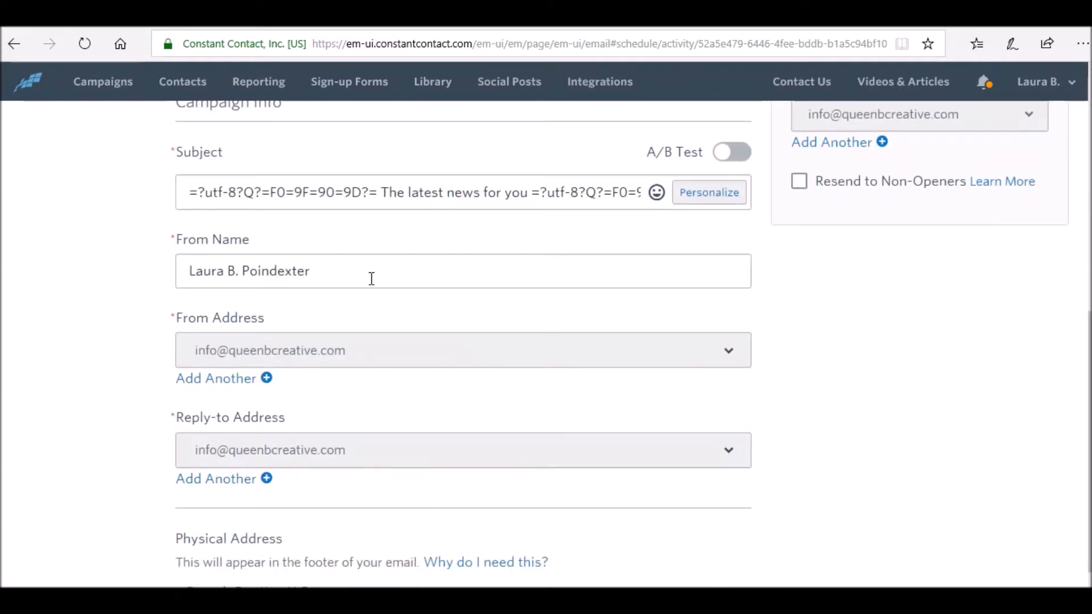
Turn on the A/B test for the subject line and copy the whole of subject A into subject B
scroll(378, 264, up, 1)
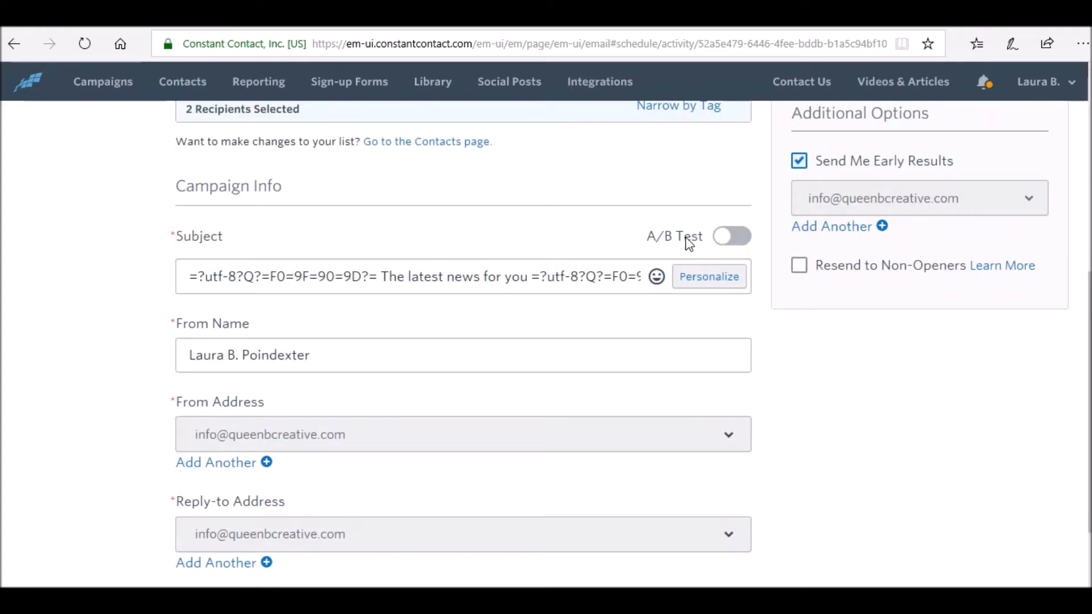
click(738, 247)
click(440, 316)
key(ctrl+a)
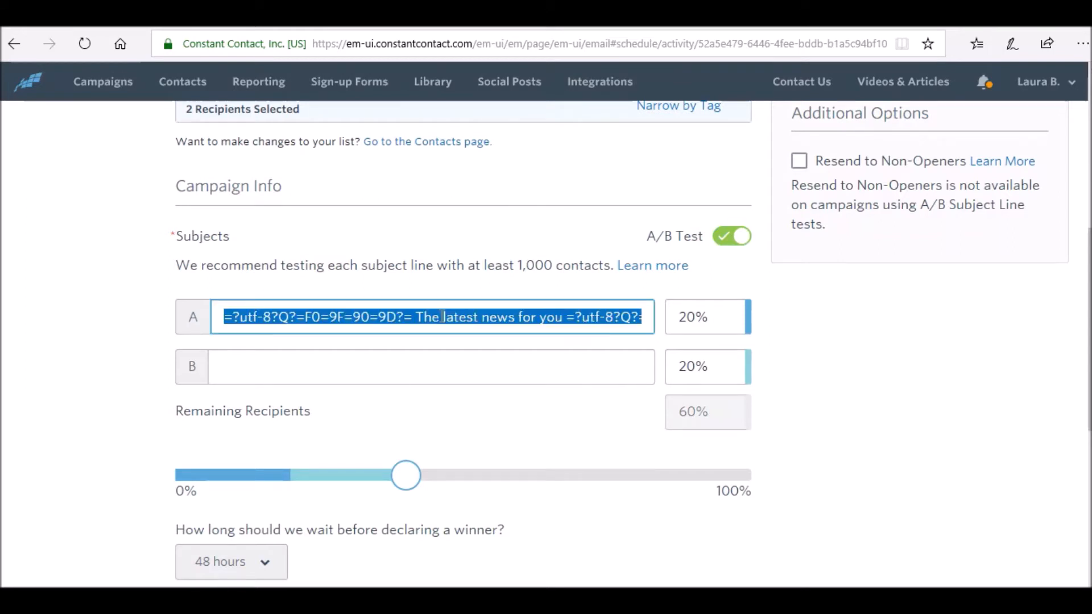
click(440, 372)
text(=?utf-8?Q?=F0=9F=90=9D?= The latest news for you =?utf-8?Q?=F0=9F=90=9D?=)
Remove the encoded honeybee glyphs before and after the text in subject B, leaving only "The latest news for you"
drag(301, 367, 127, 369)
key(BackSpace)
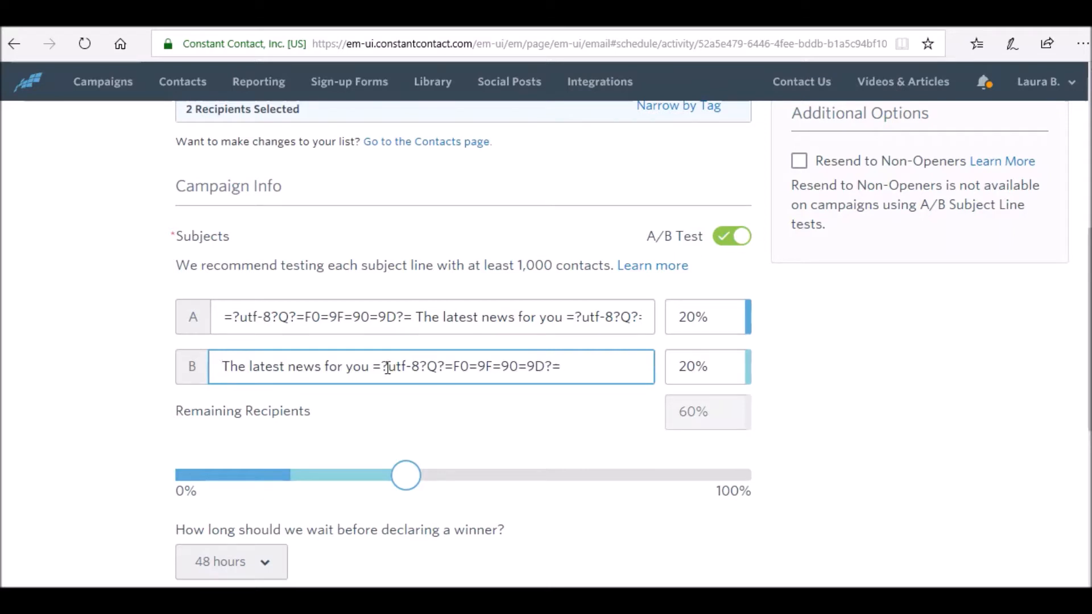
drag(369, 367, 633, 368)
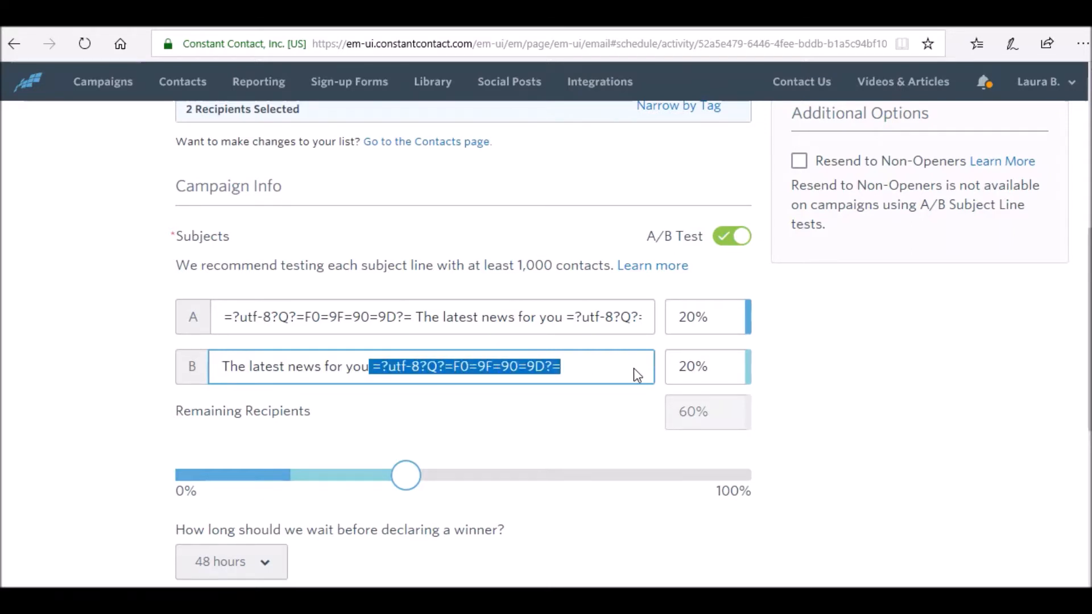
key(BackSpace)
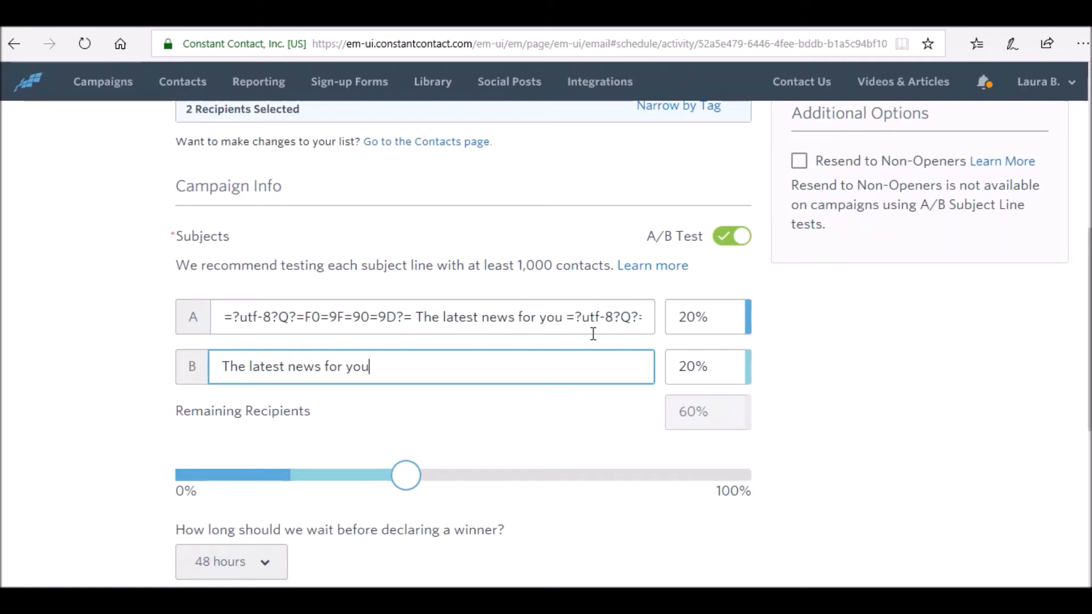
click(830, 371)
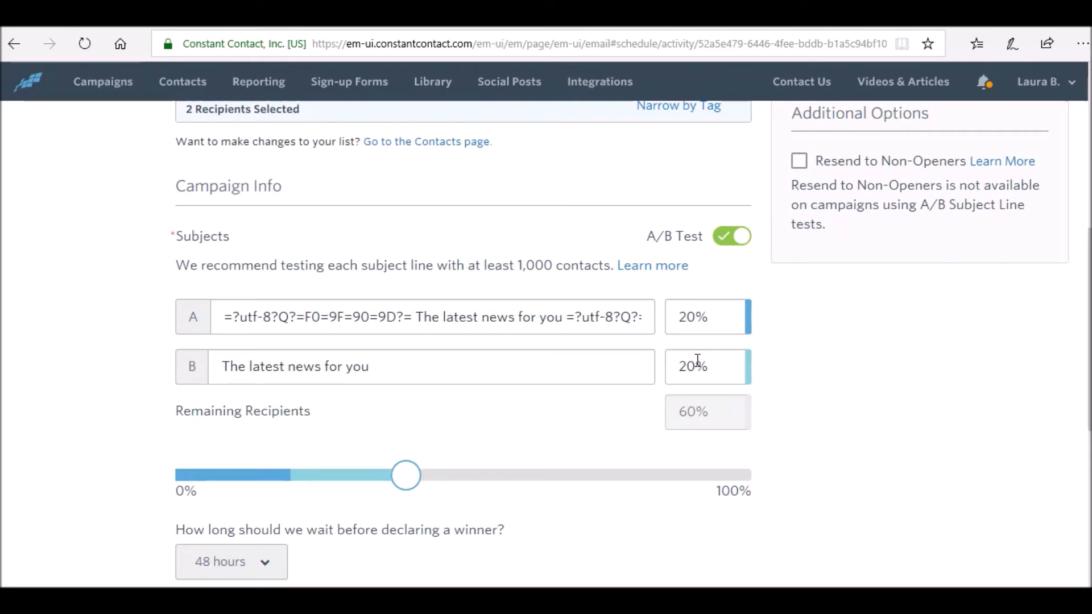
Set the recipient share of both subject A and subject B to 25%
click(694, 317)
key(BackSpace)
text(5)
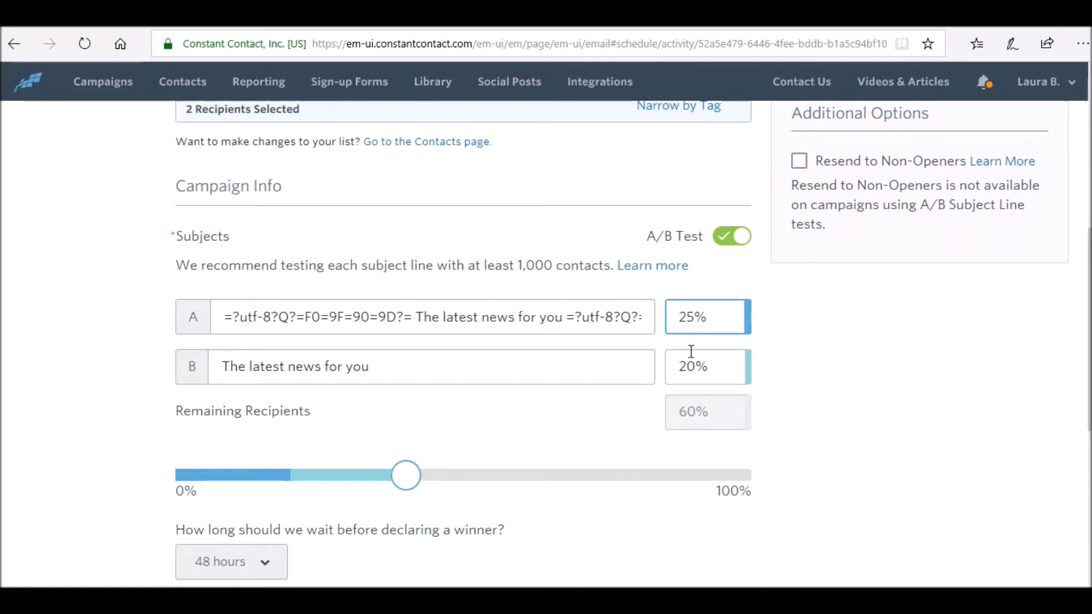
click(697, 370)
key(BackSpace)
text(5)
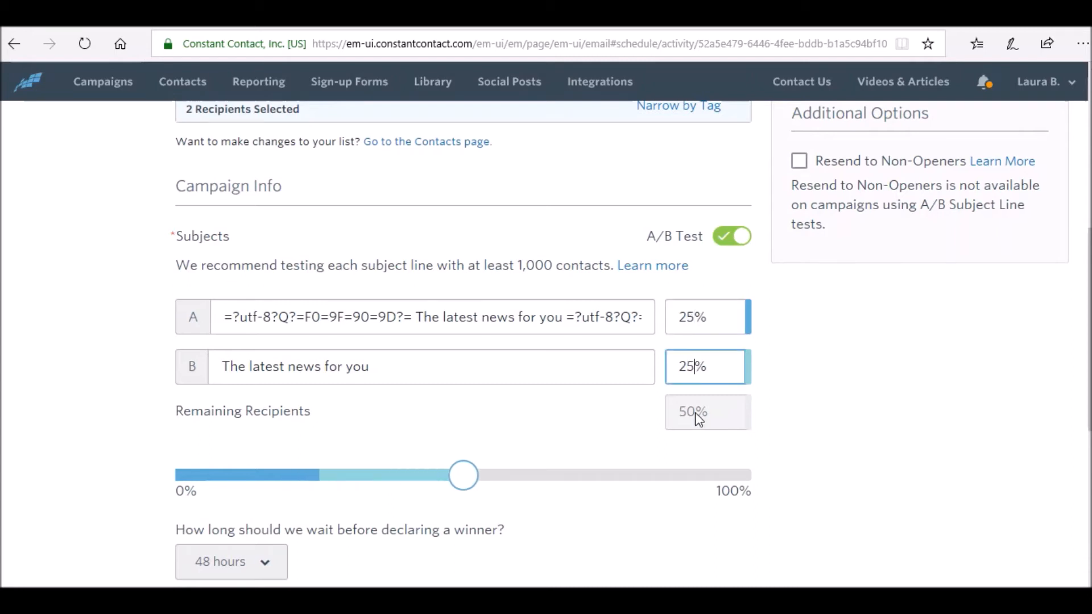
Set the waiting time before declaring the A/B test winner to 24 hours
scroll(617, 434, down, 3)
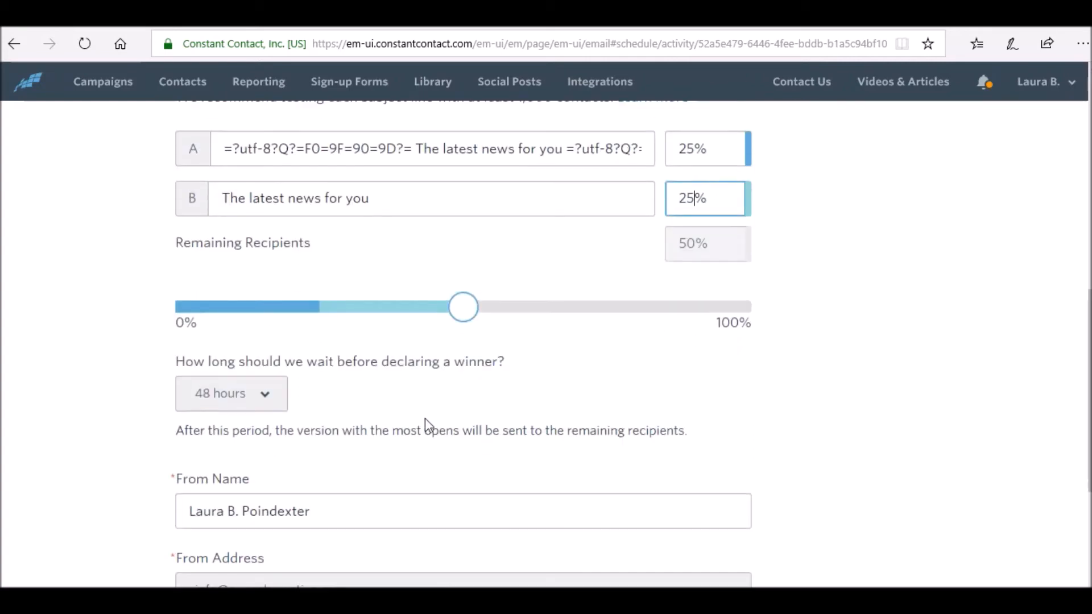
click(266, 403)
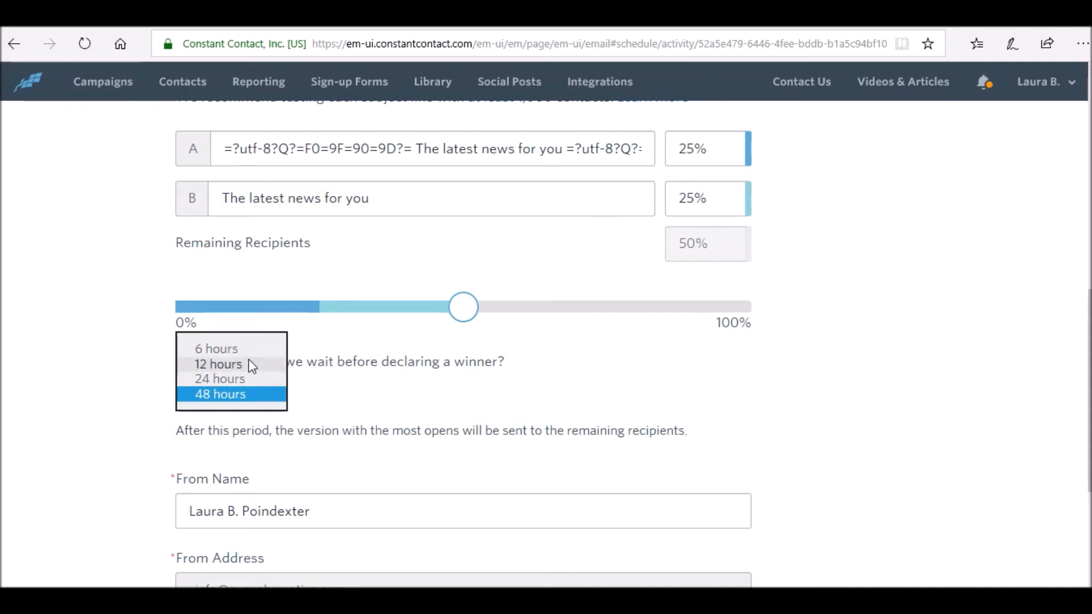
click(244, 379)
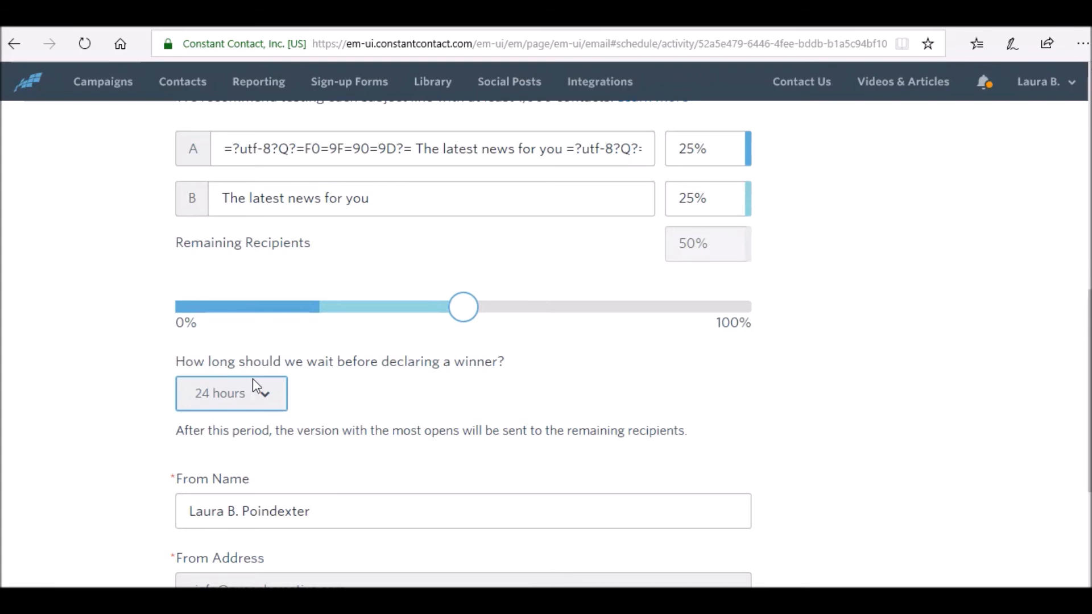
Review the recipients and A/B test settings on the scheduling page, and switch to the EmailStuff honeybee glyph page
scroll(336, 438, down, 4)
scroll(336, 438, up, 8)
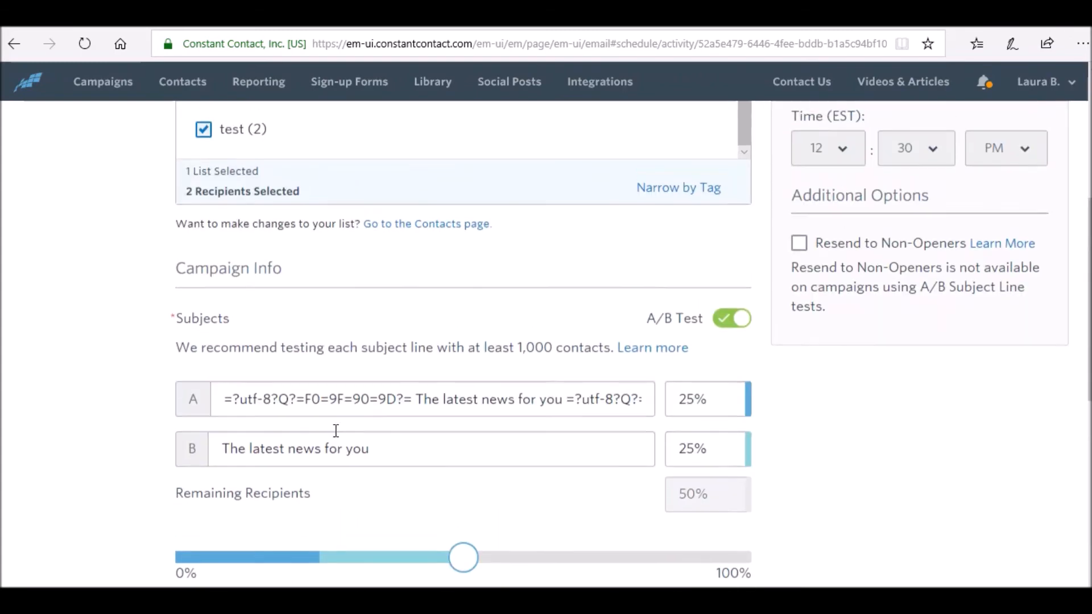
scroll(336, 438, up, 10)
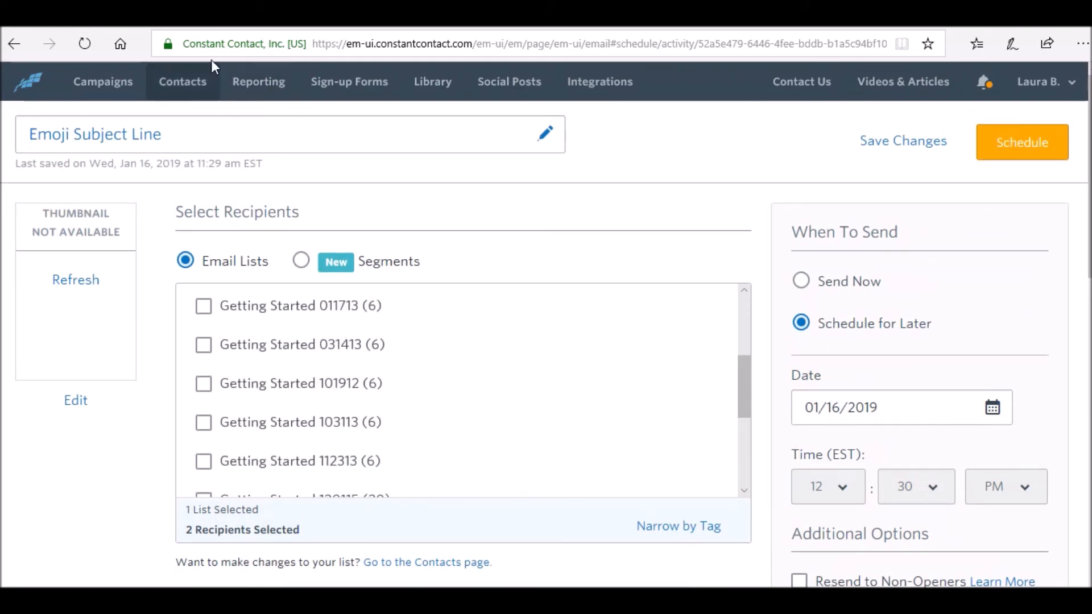
scroll(920, 409, down, 5)
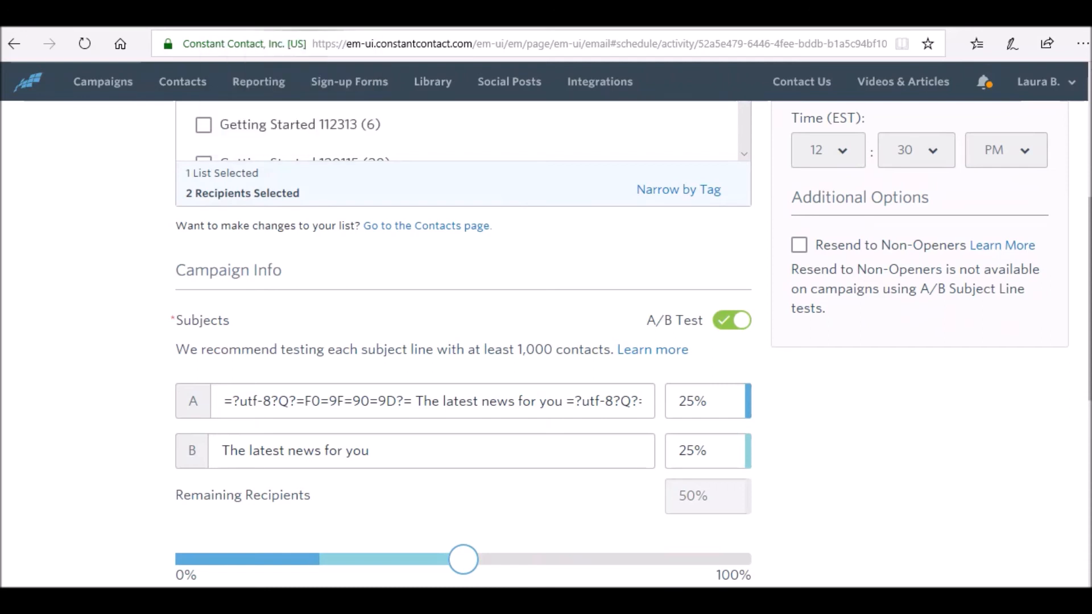
click(291, 15)
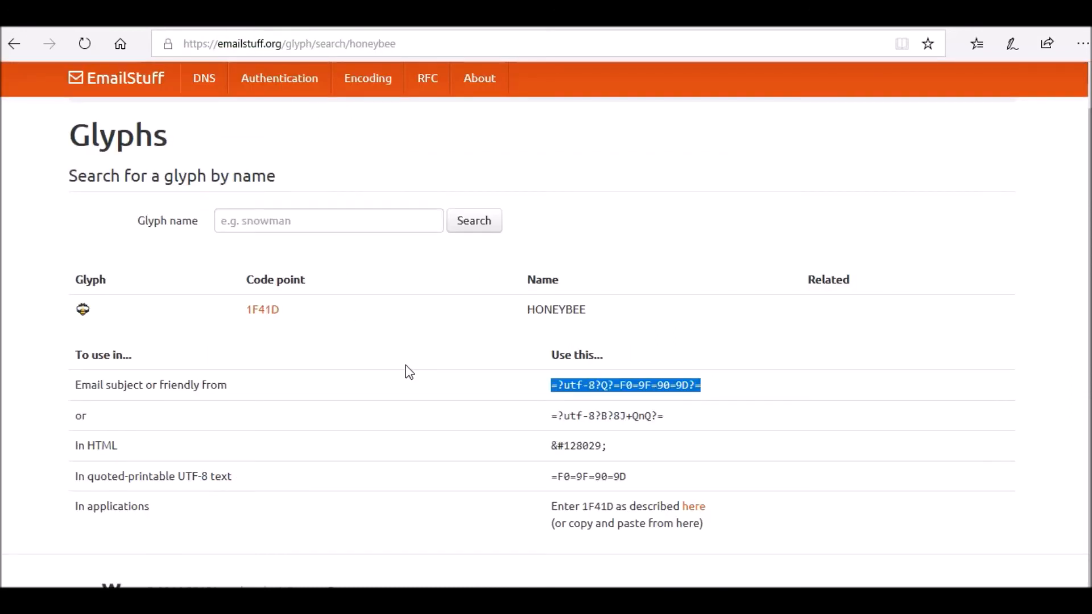